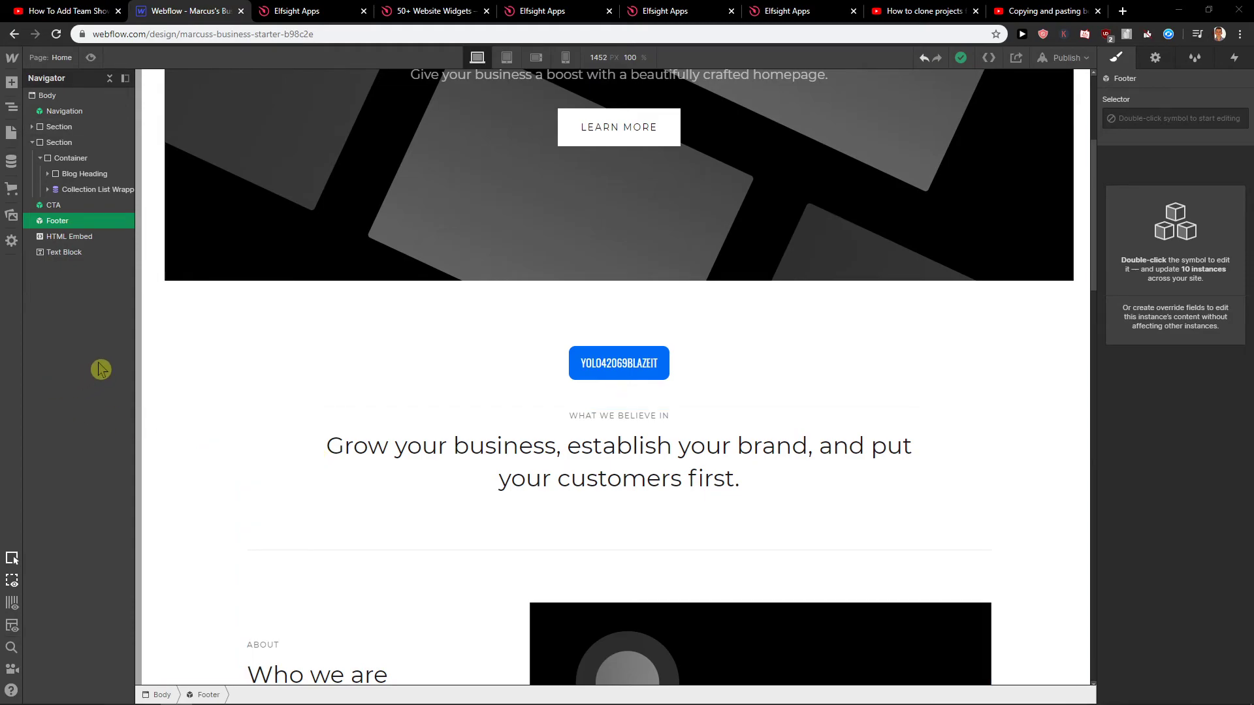
- Follow the elfsight.com link from the YouTube description in a new tab to the Elfsight site
left_click(58, 14)
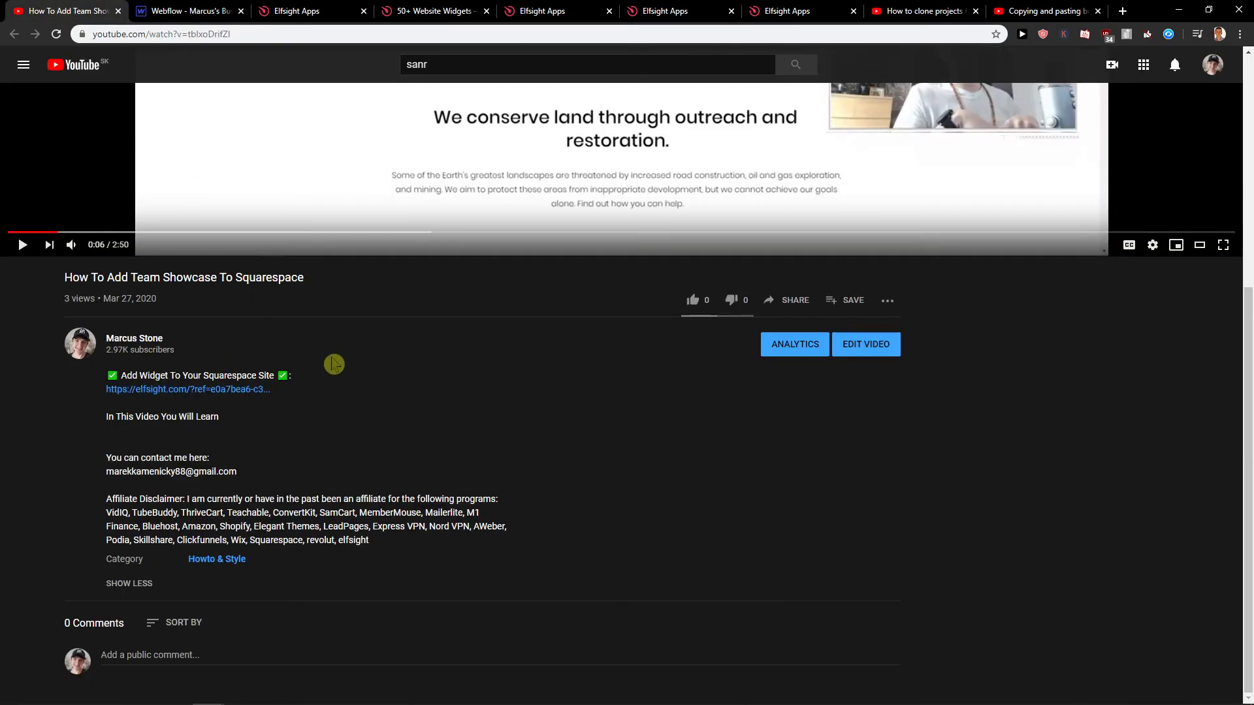
left_click_drag(102, 394, 223, 396)
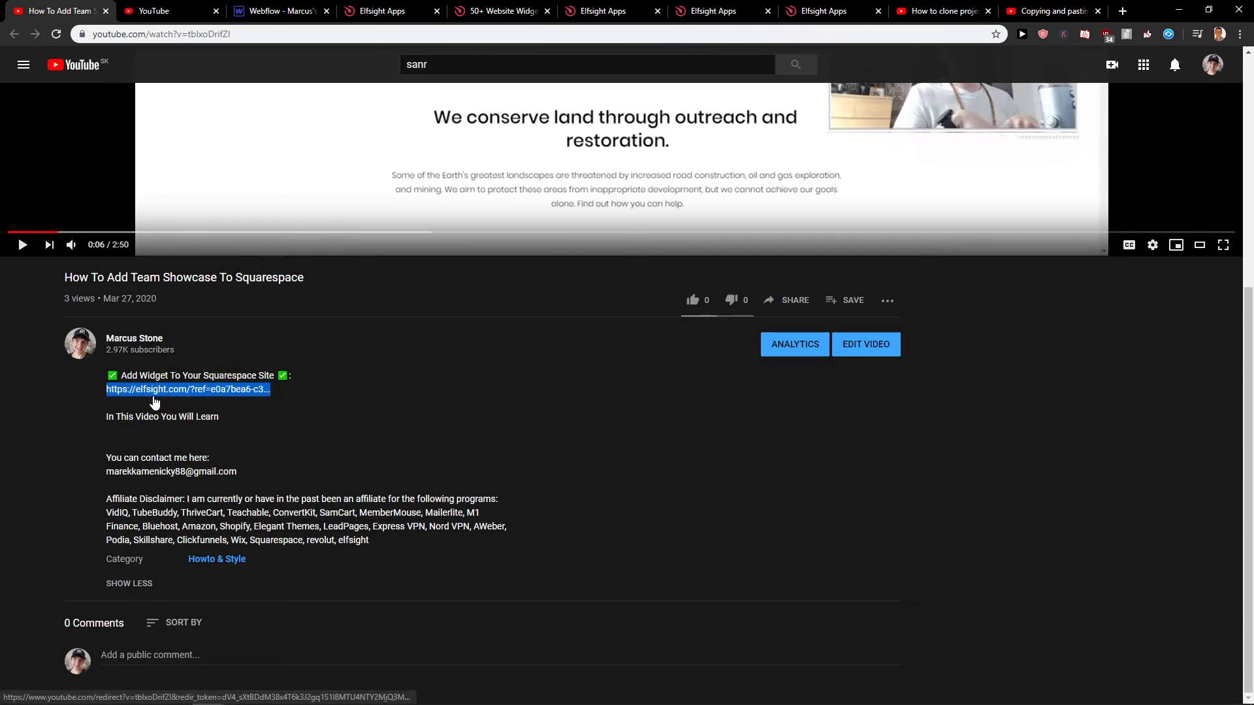
left_click(171, 12)
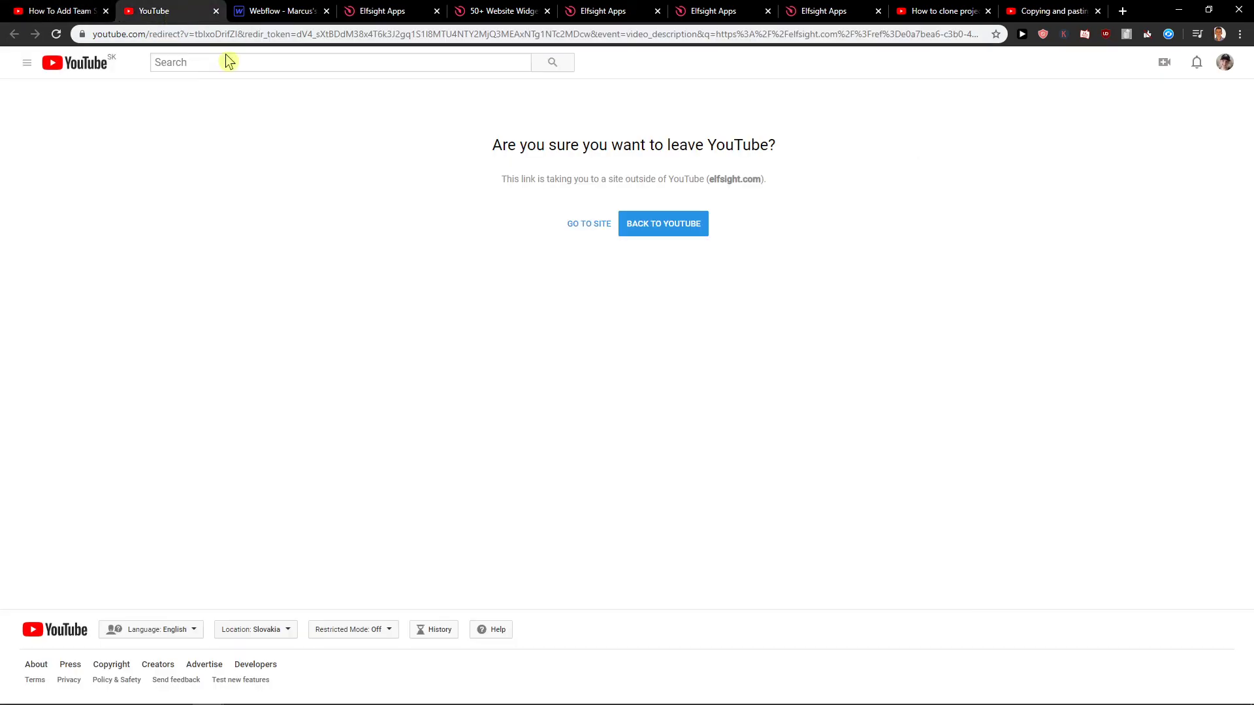
left_click(580, 226)
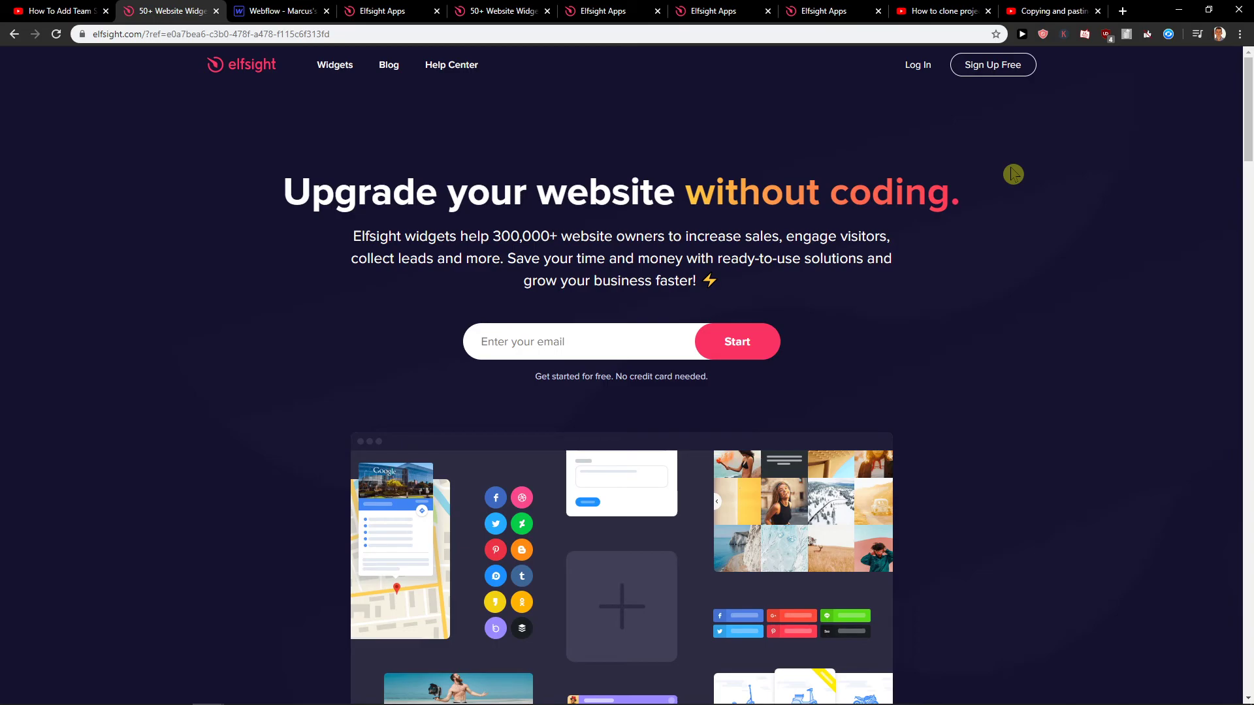
- Start Elfsight sign-up via Sign Up Free and land on the My applications dashboard
left_click(994, 66)
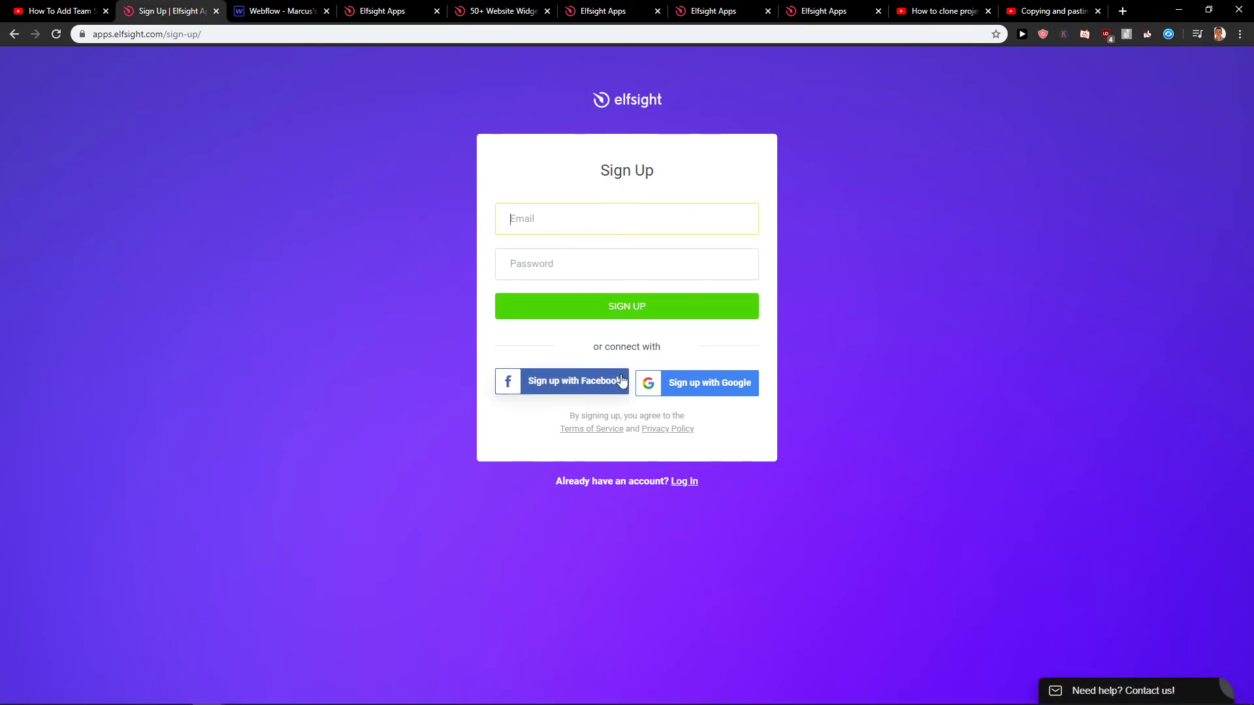
left_click(12, 37)
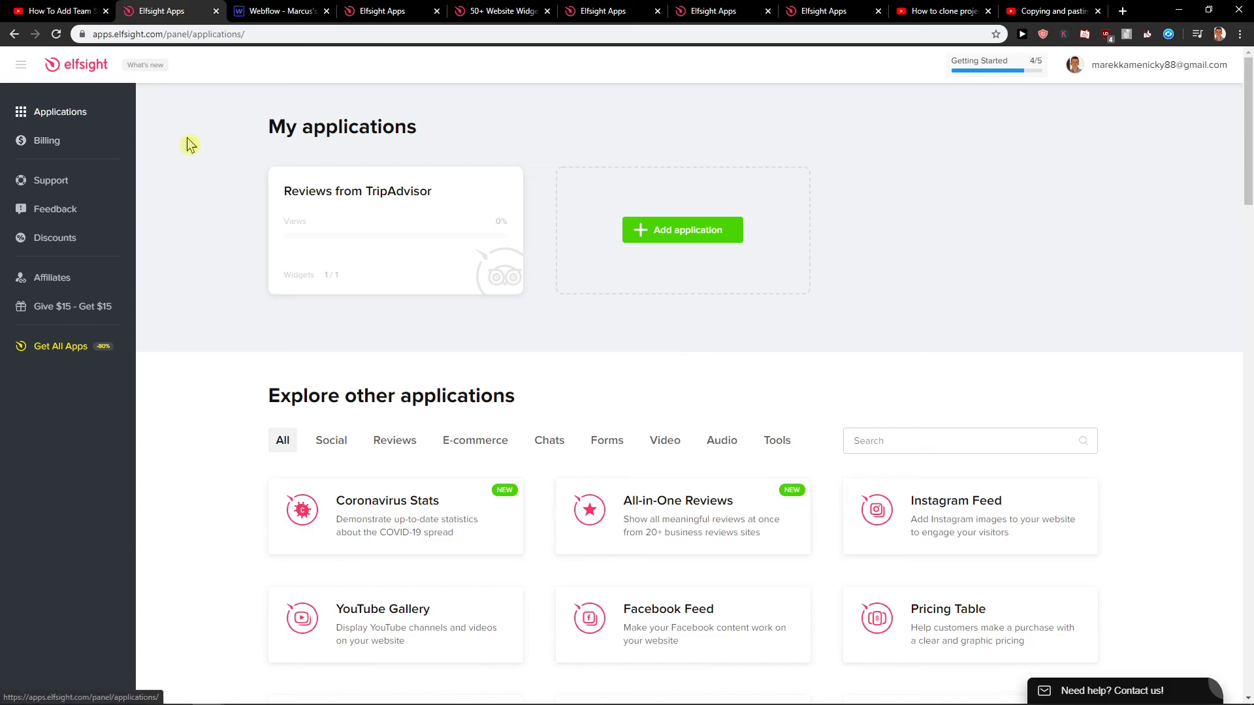
- Create an All-in-One Chat widget, preview Support, Sale and Booking templates, then continue with General
left_click(906, 434)
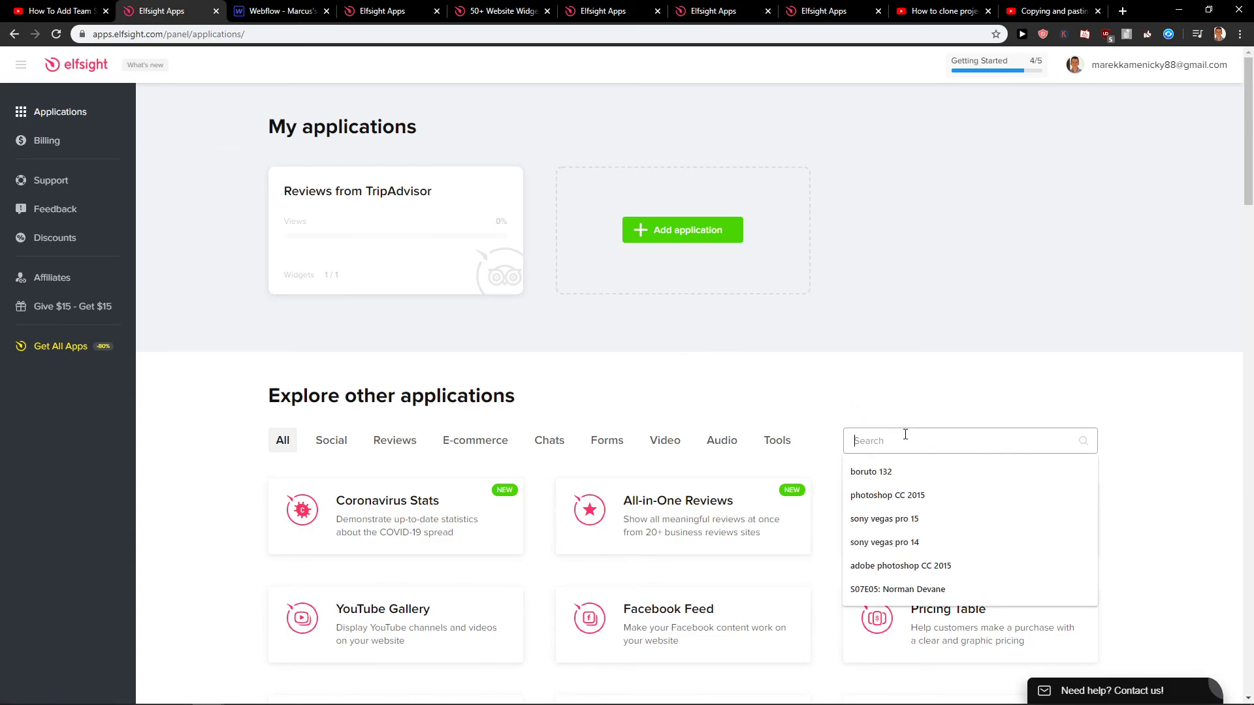
type("chat")
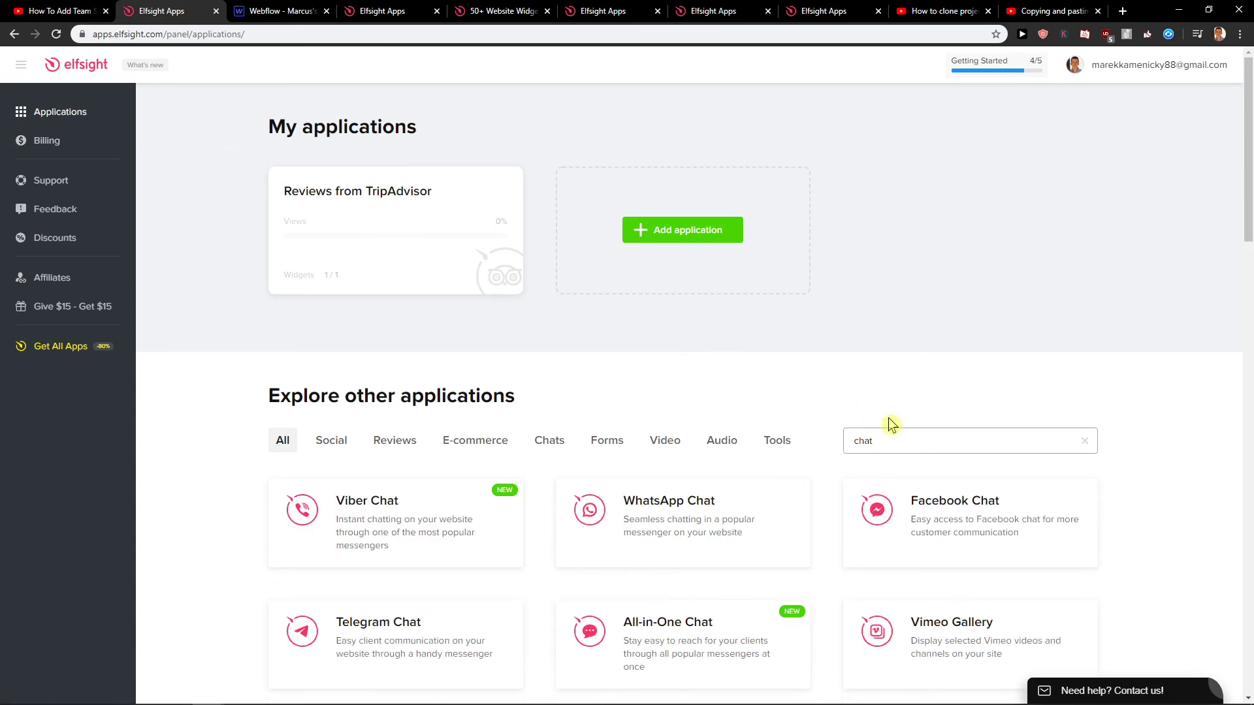
scroll(730, 423, "down", 2)
scroll(243, 514, "down", 1)
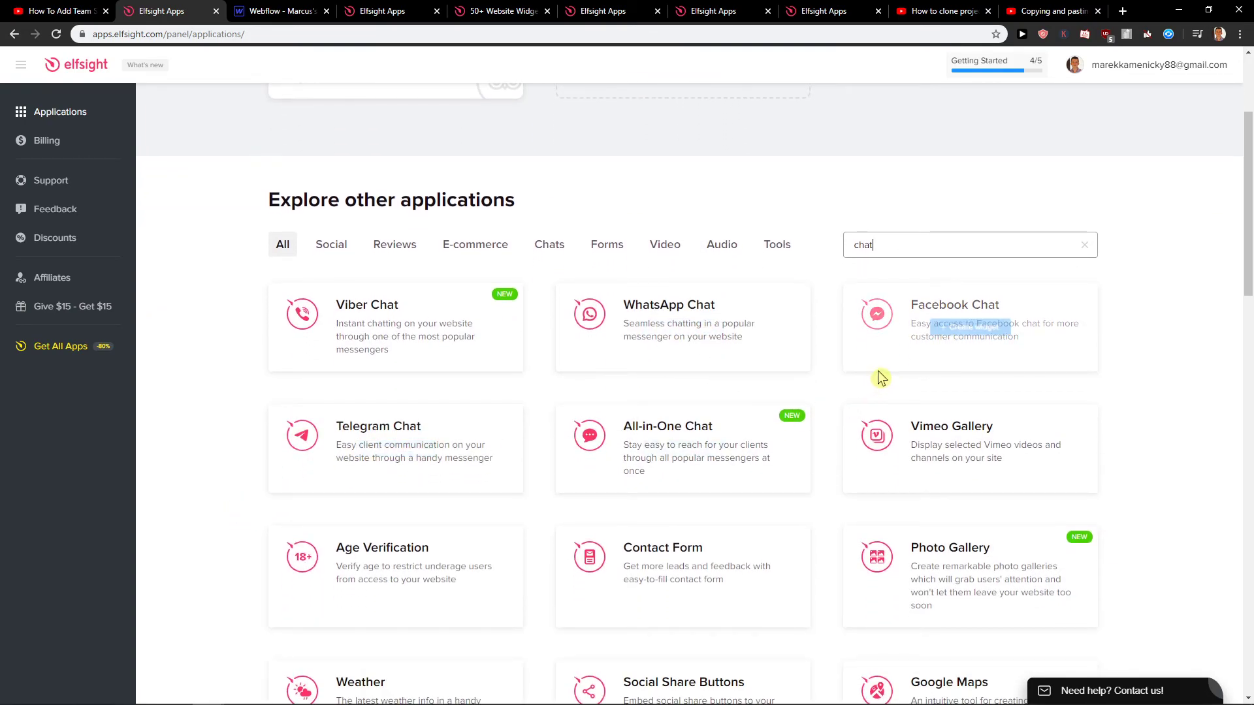
mouse_move(970, 522)
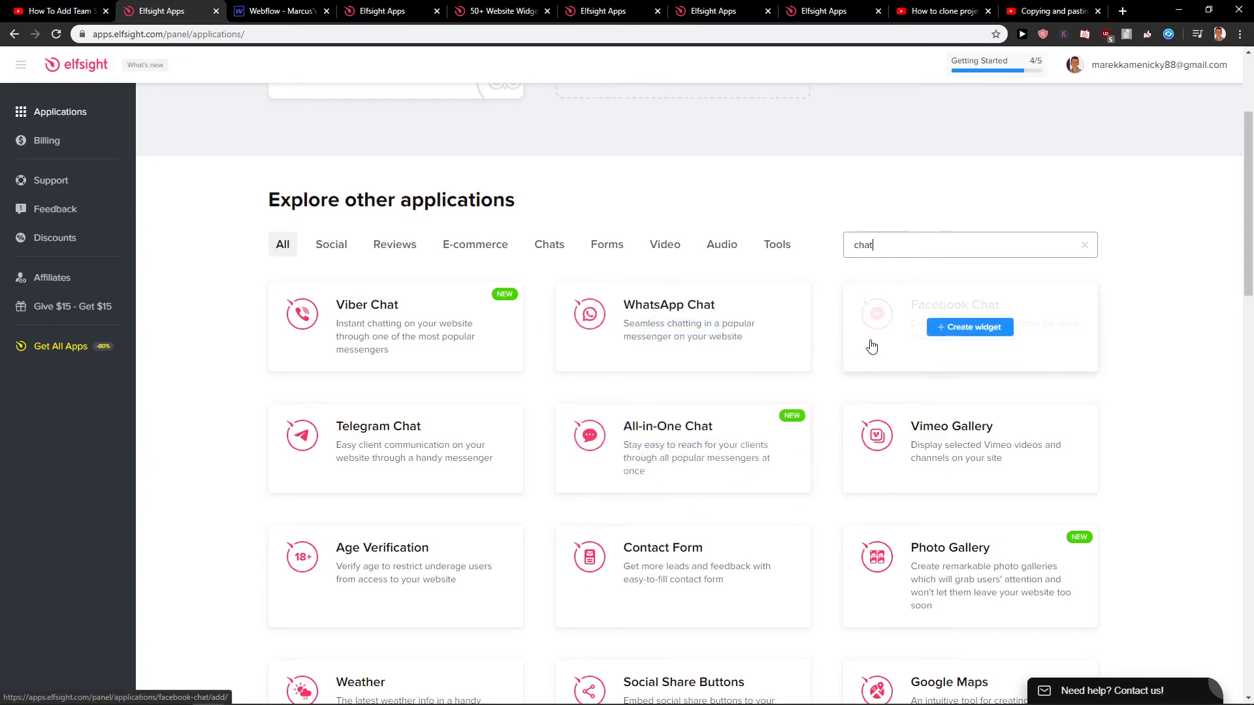
left_click(686, 449)
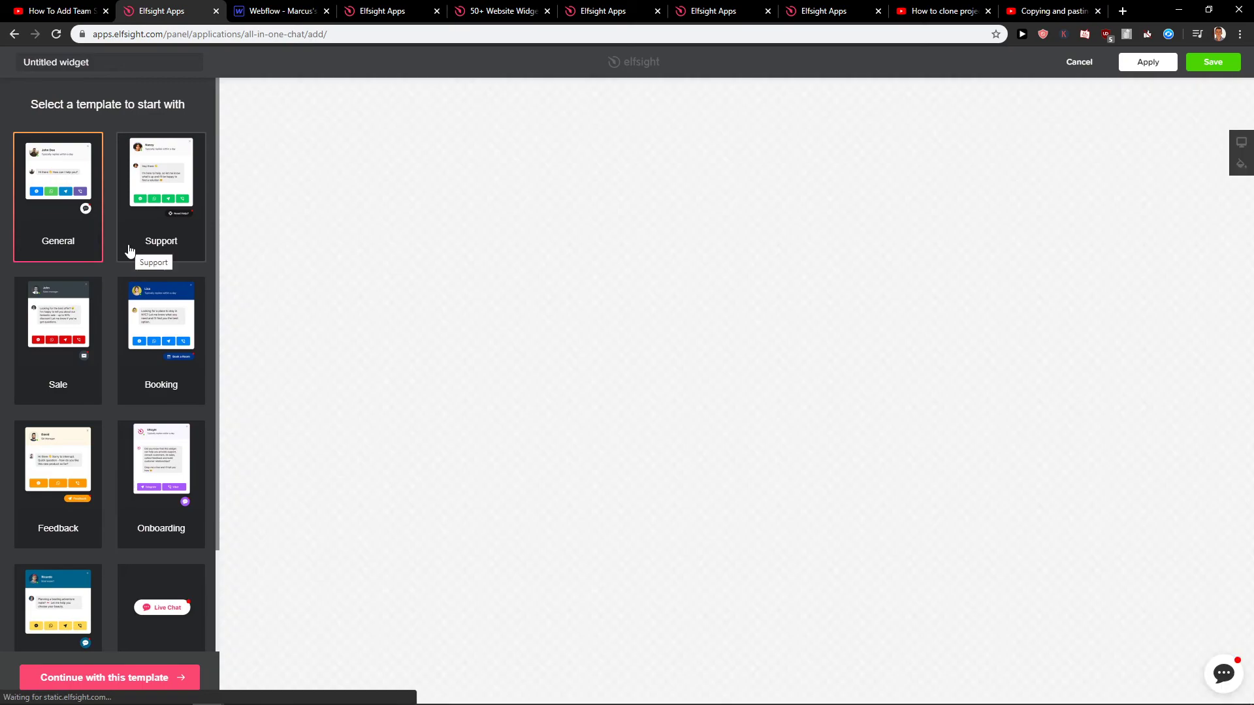
left_click(132, 249)
left_click(71, 385)
left_click(164, 393)
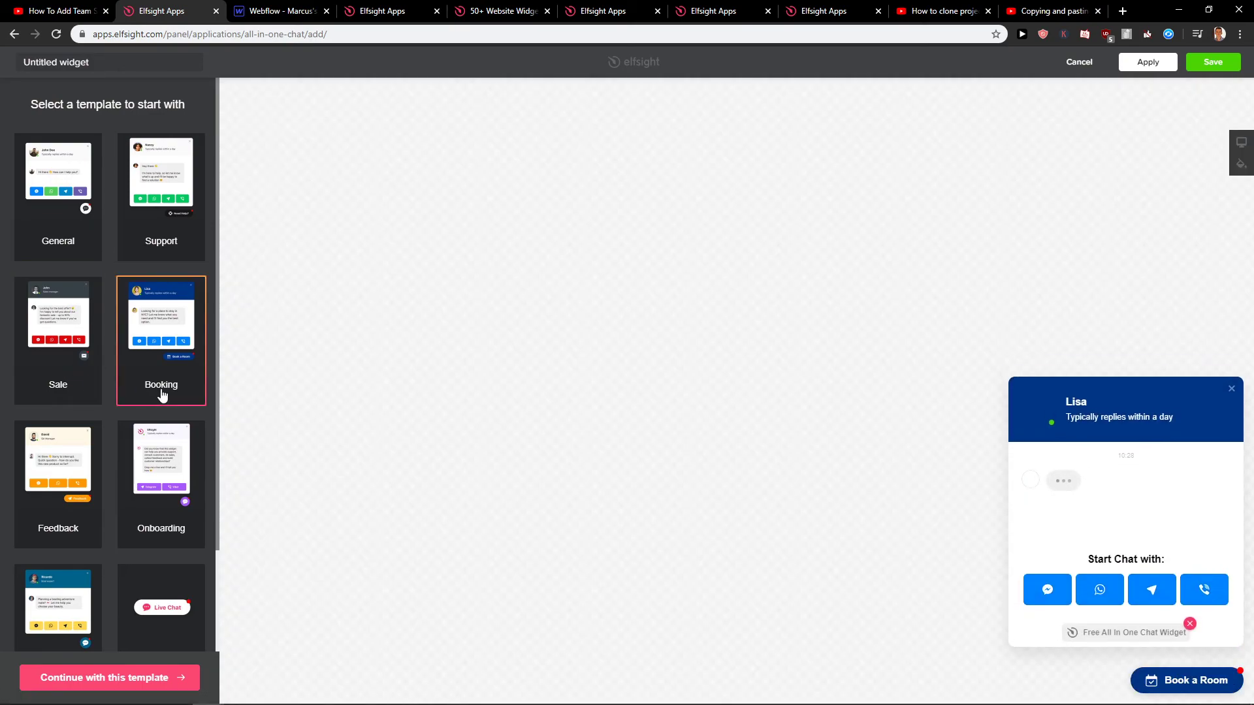
left_click(57, 254)
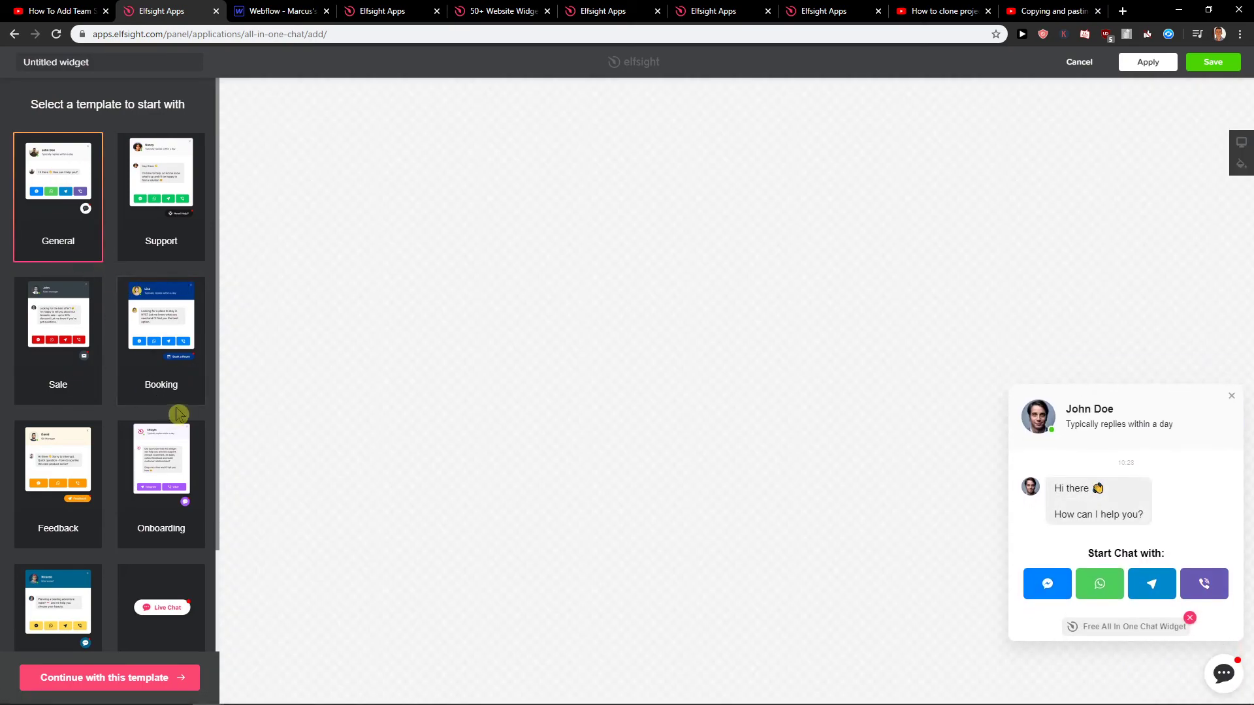
left_click(188, 677)
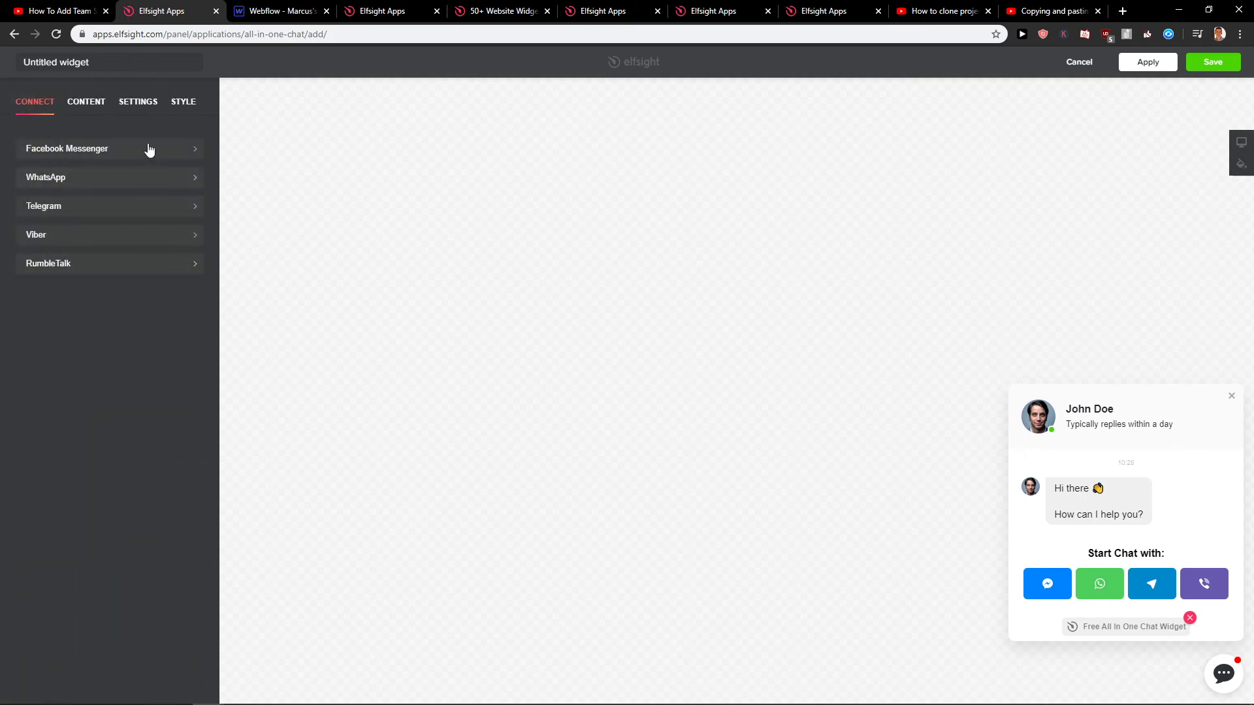
- Inspect the Facebook Messenger, WhatsApp and Telegram connection panels in the CONNECT section
left_click(149, 150)
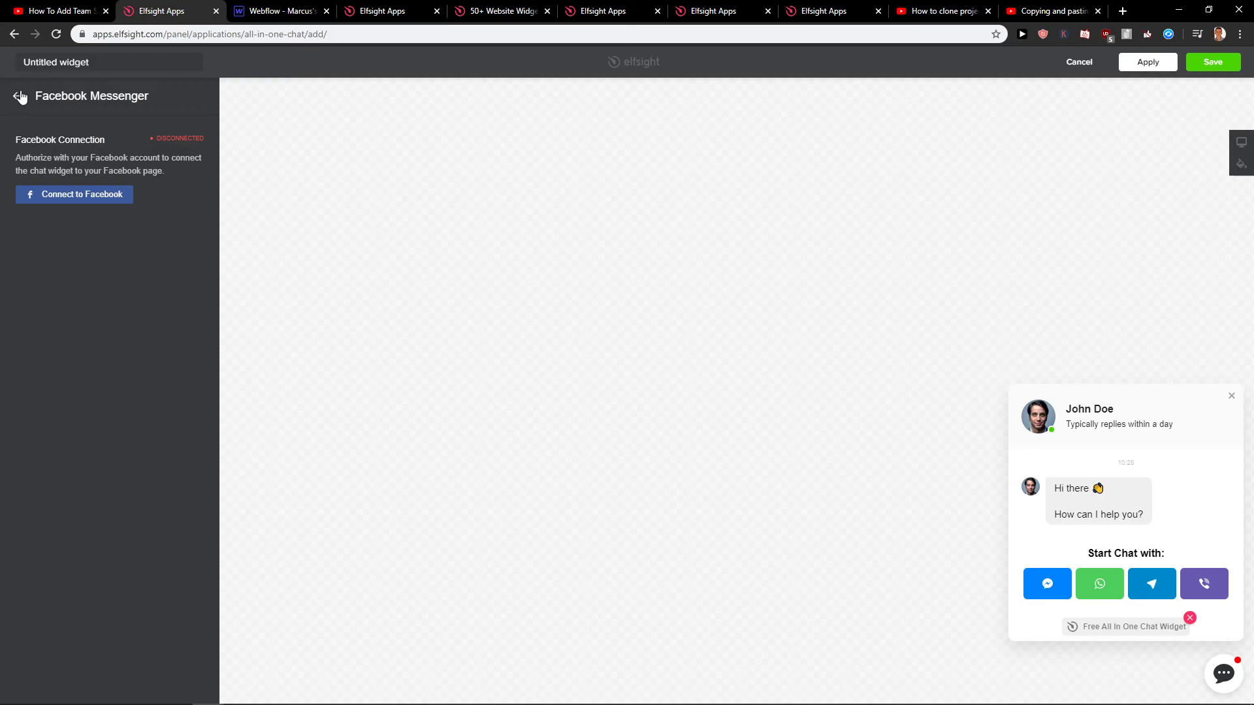
left_click(20, 96)
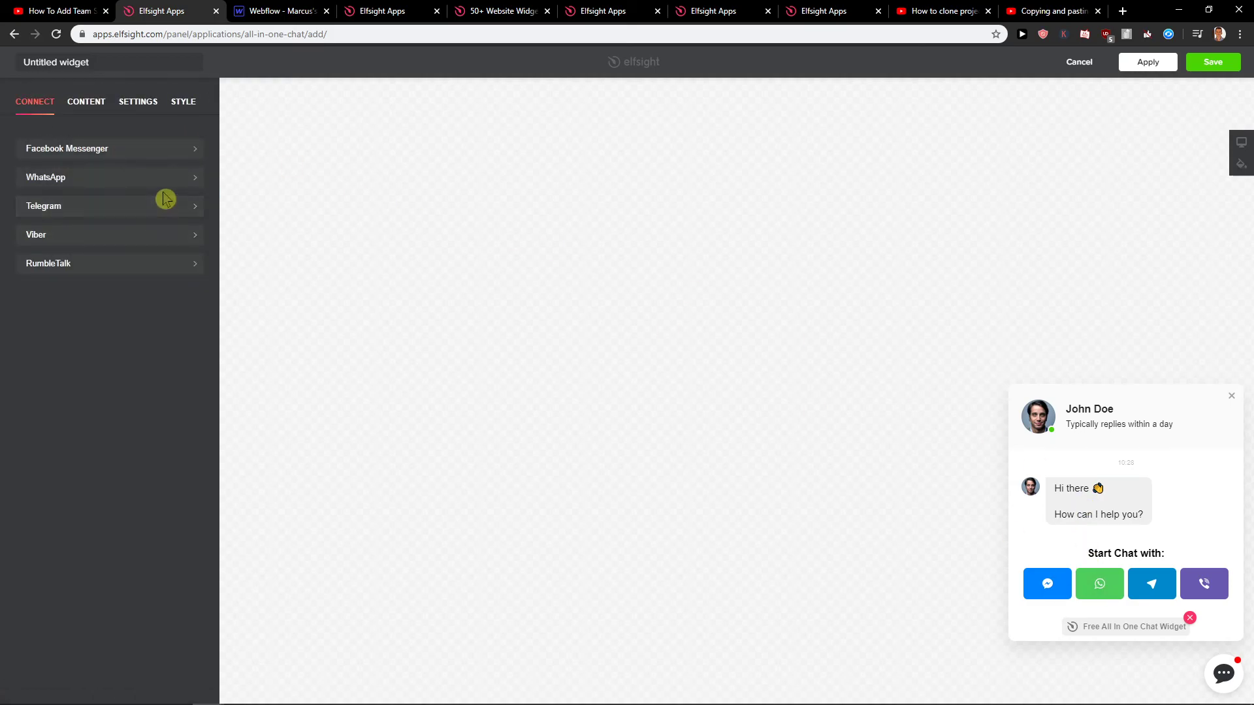
left_click(162, 178)
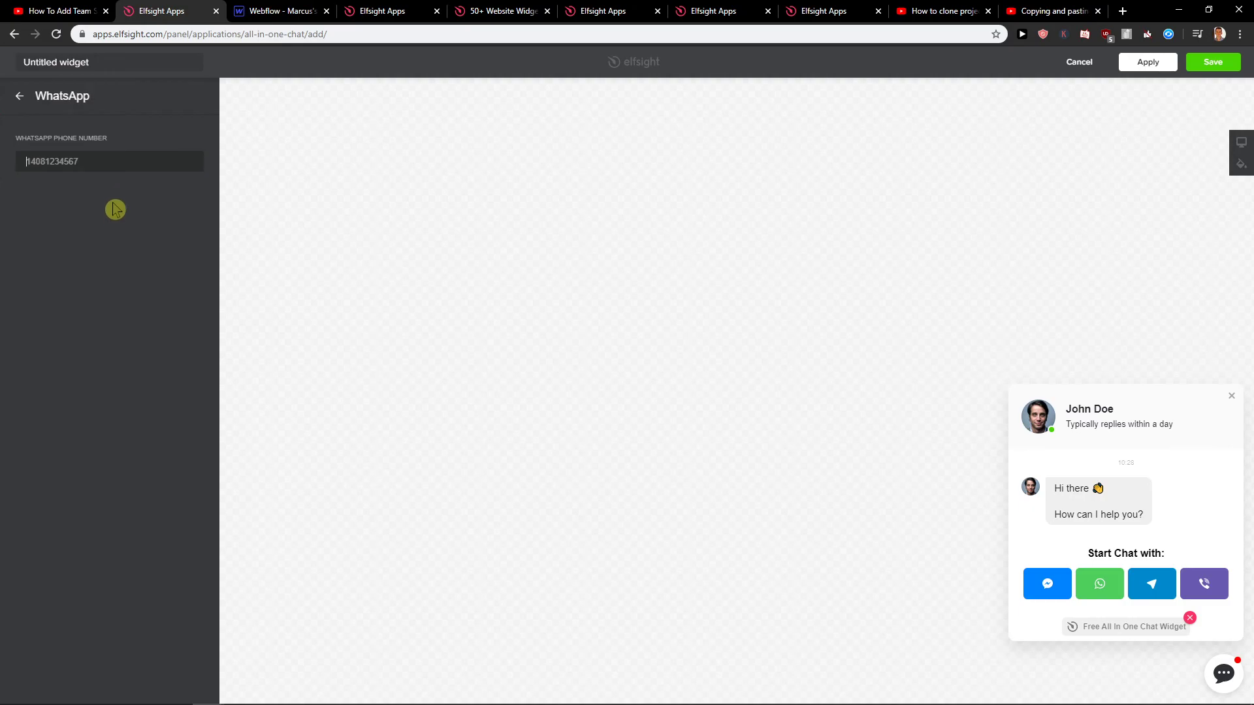
left_click(12, 96)
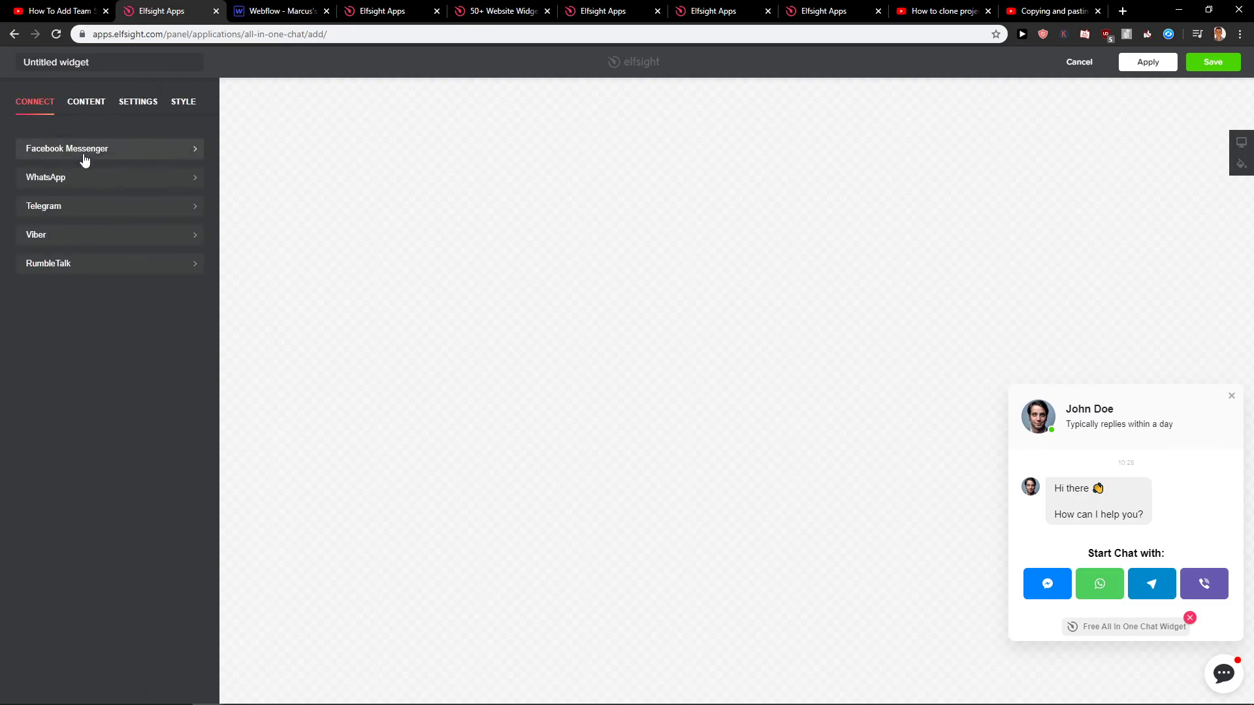
left_click(84, 160)
left_click(14, 95)
left_click(194, 213)
- Check the Chat Bubble content options, then return to the messenger channel list
left_click(15, 97)
left_click(92, 110)
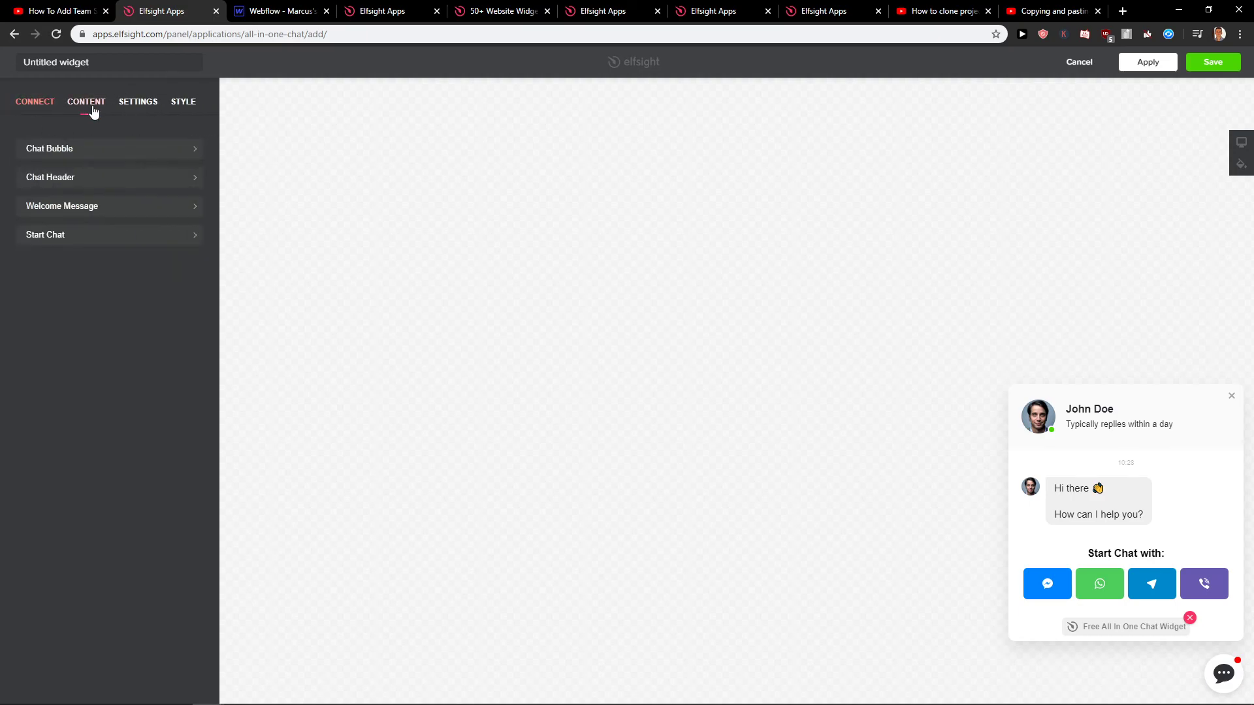
left_click(148, 151)
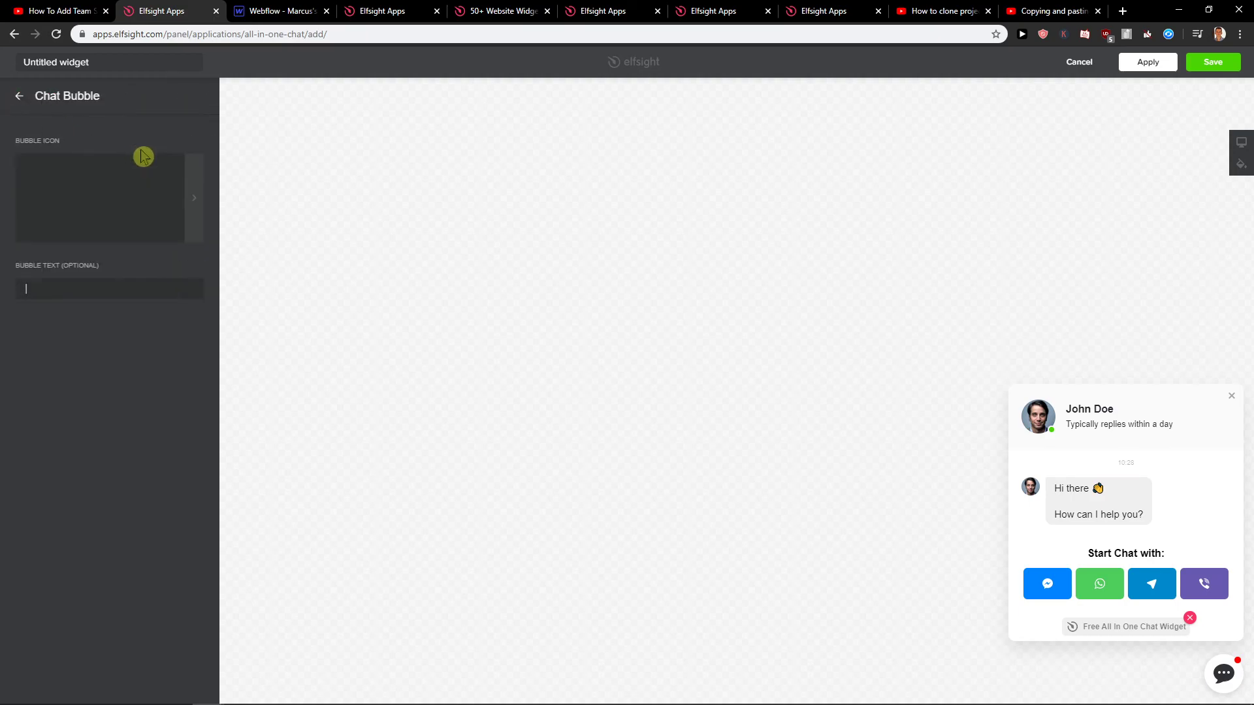
left_click(16, 97)
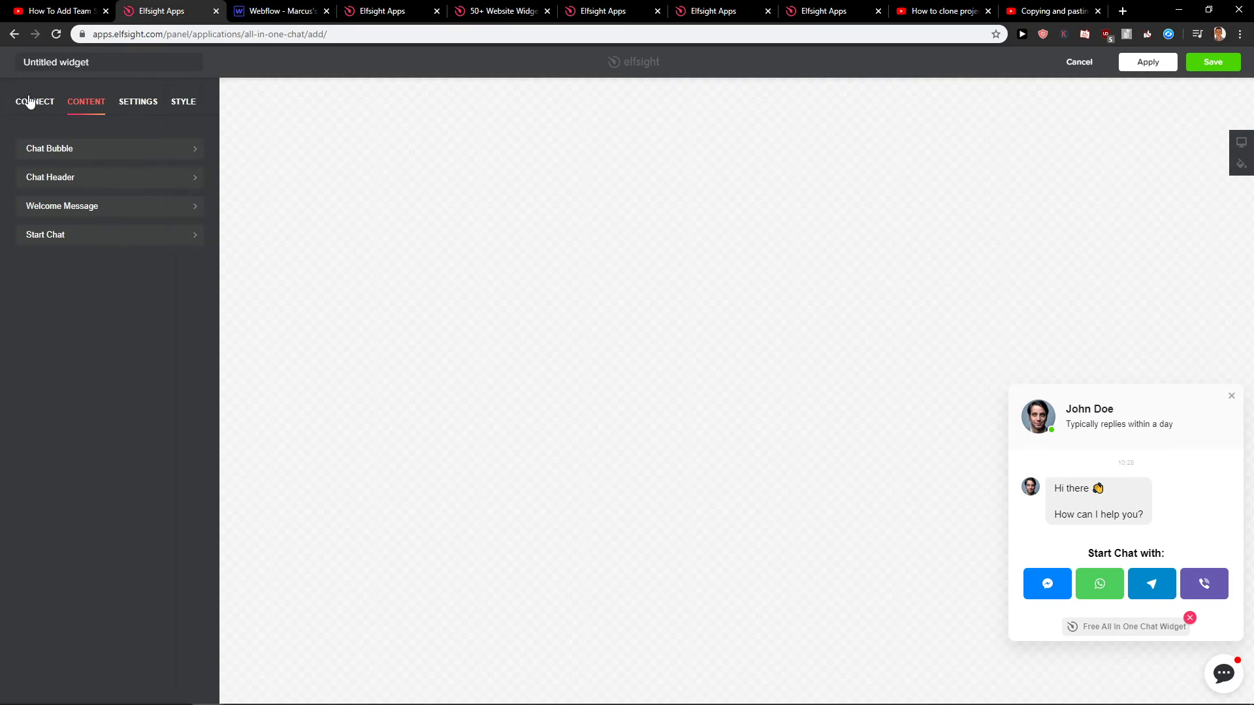
left_click(29, 102)
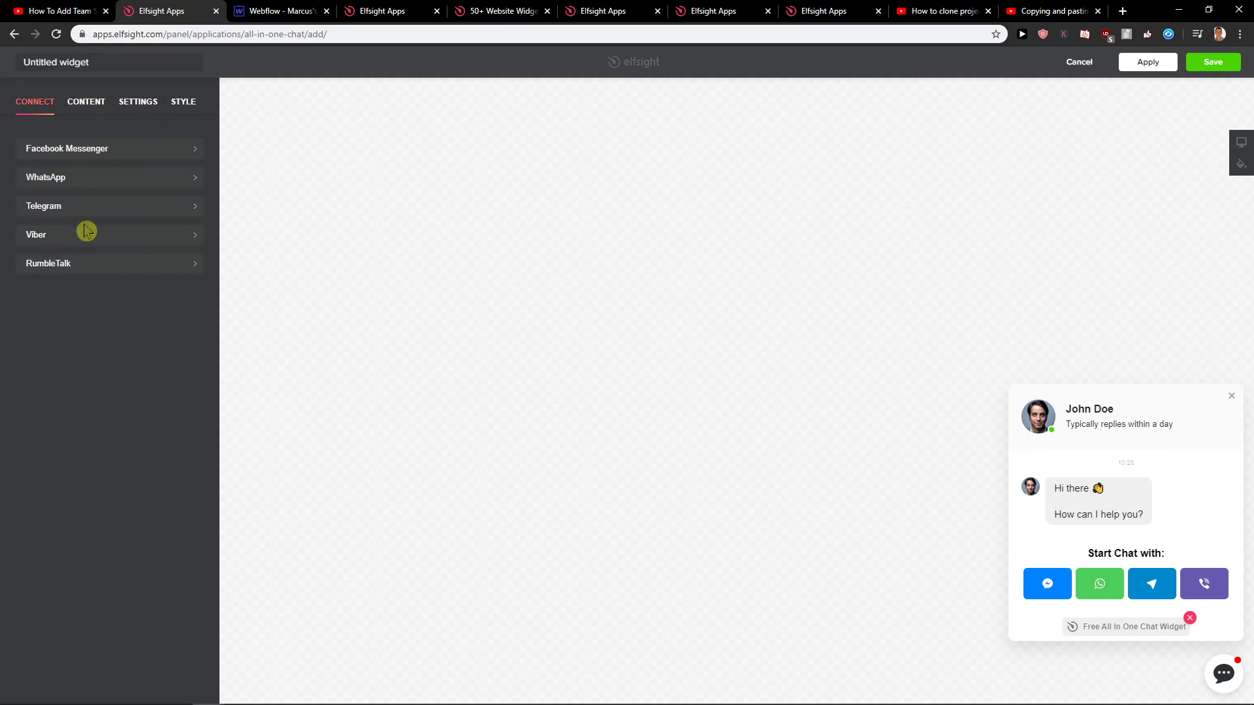
- Review the SETTINGS Position options and bring up the STYLE Colors settings
left_click(137, 102)
left_click(116, 148)
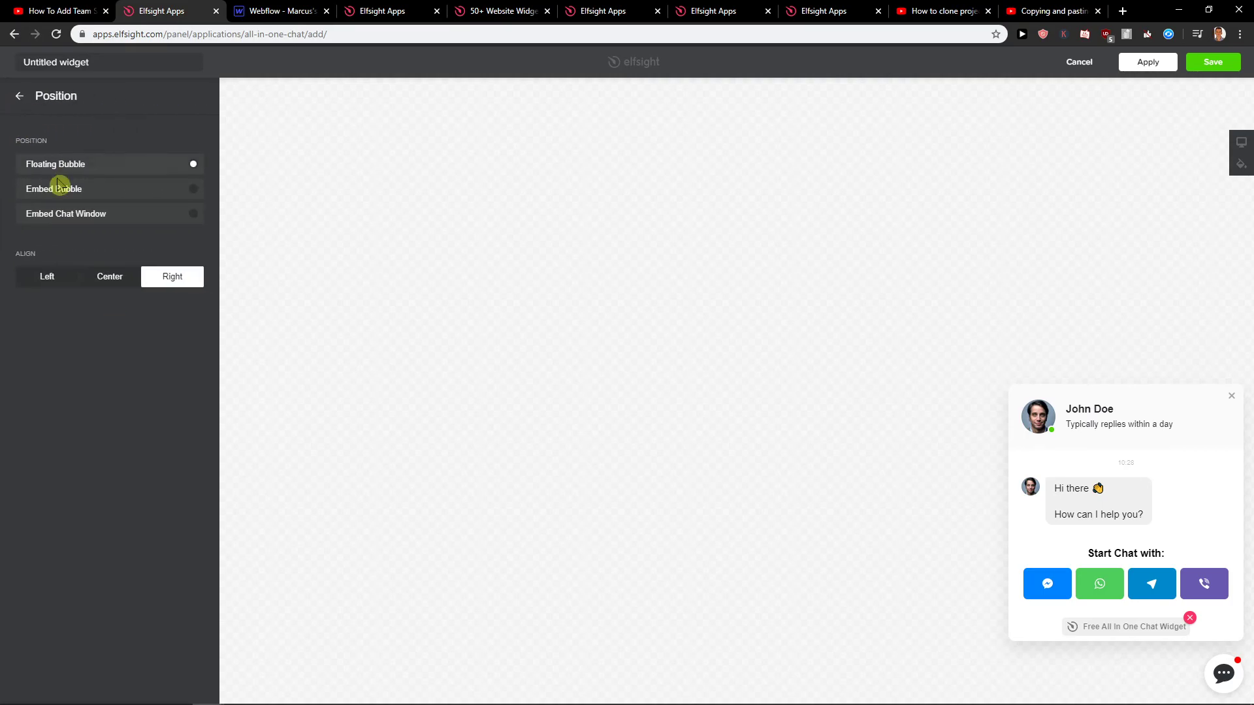
left_click(22, 98)
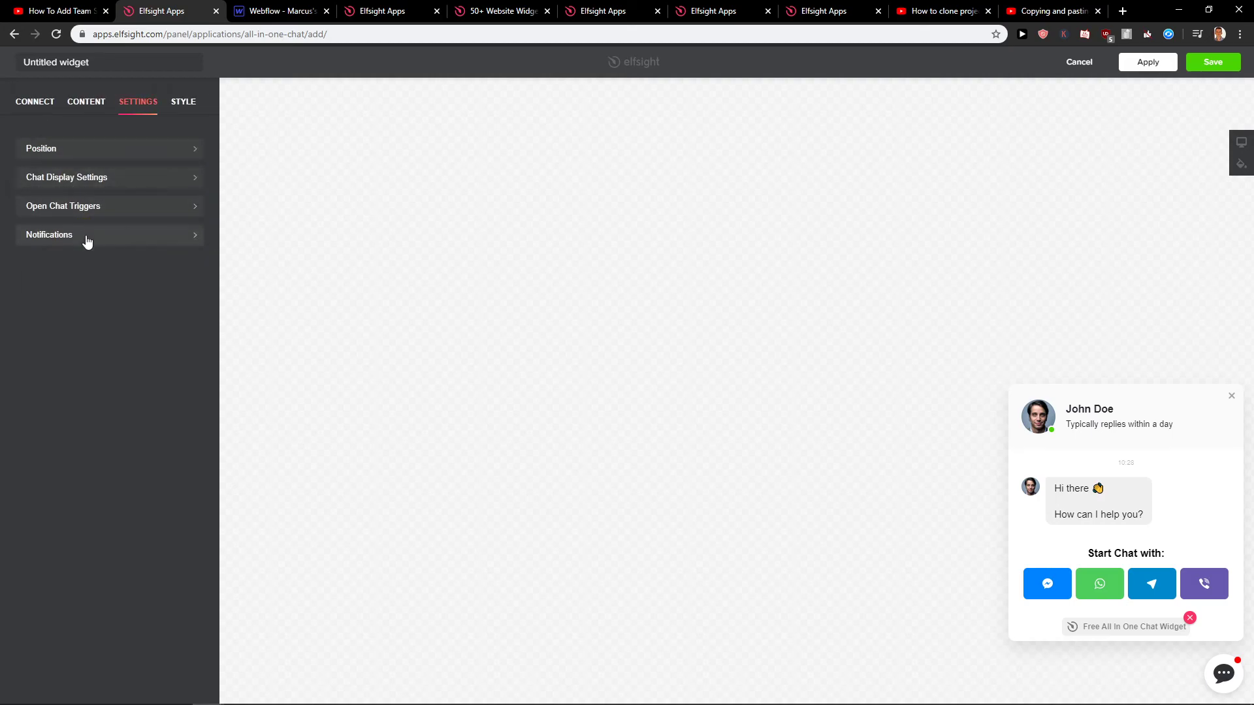
left_click(183, 102)
left_click(89, 150)
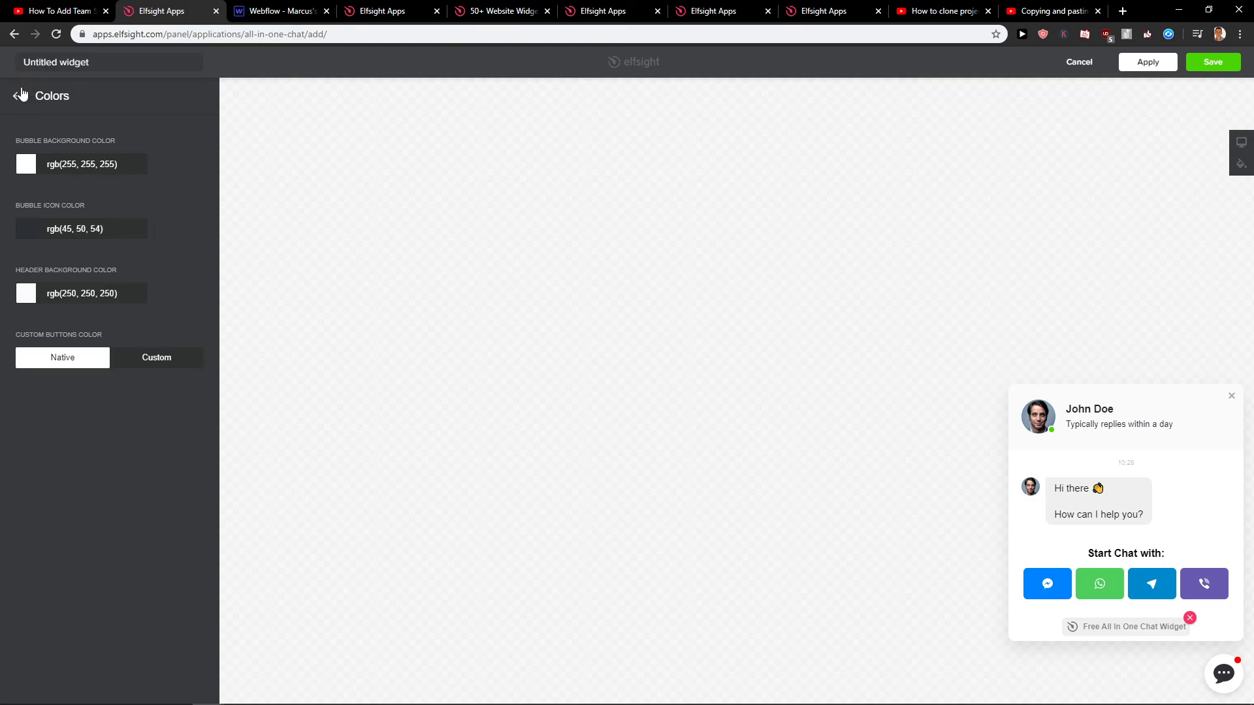
- Save the All-in-One Chat widget and glance over the other open Elfsight tabs
left_click(26, 95)
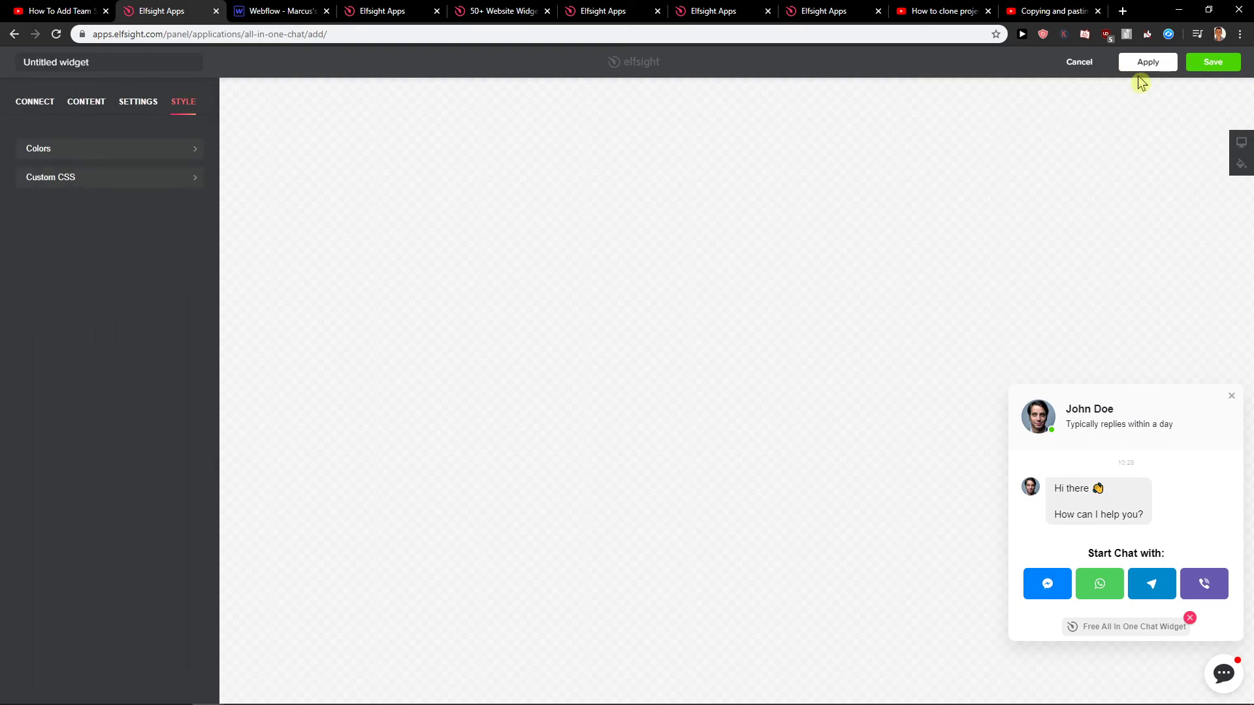
left_click(1215, 63)
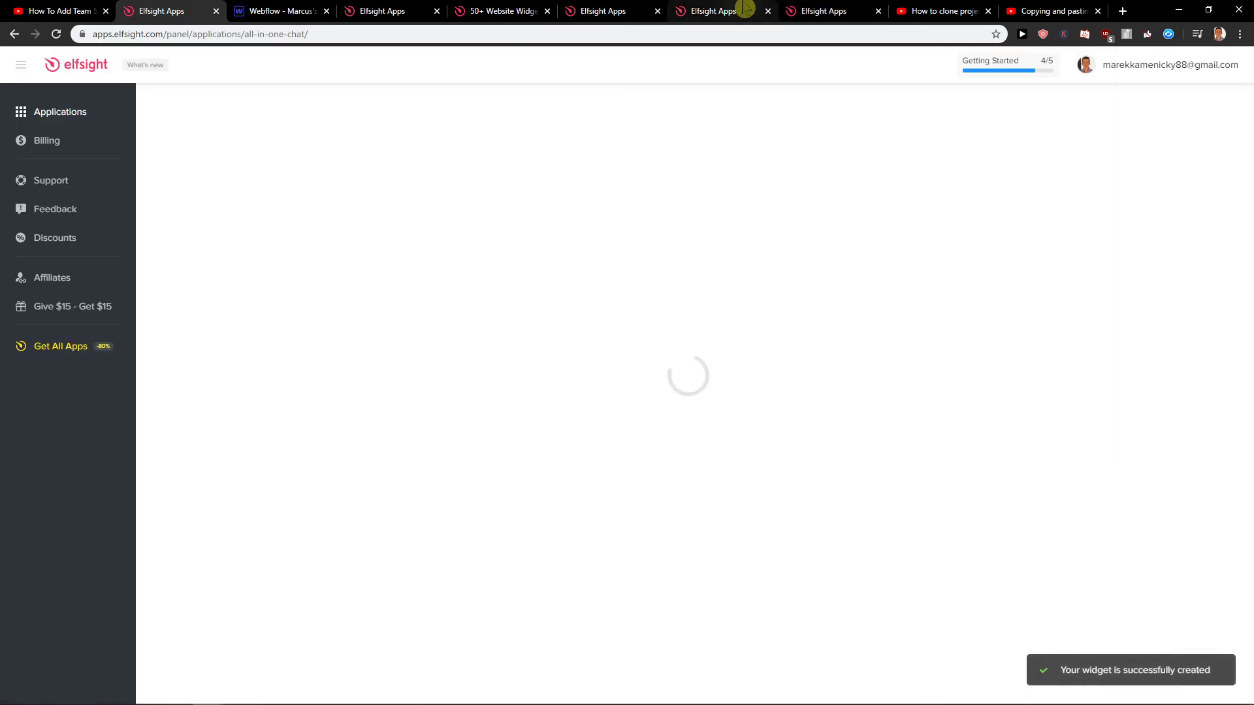
left_click(812, 11)
left_click(725, 11)
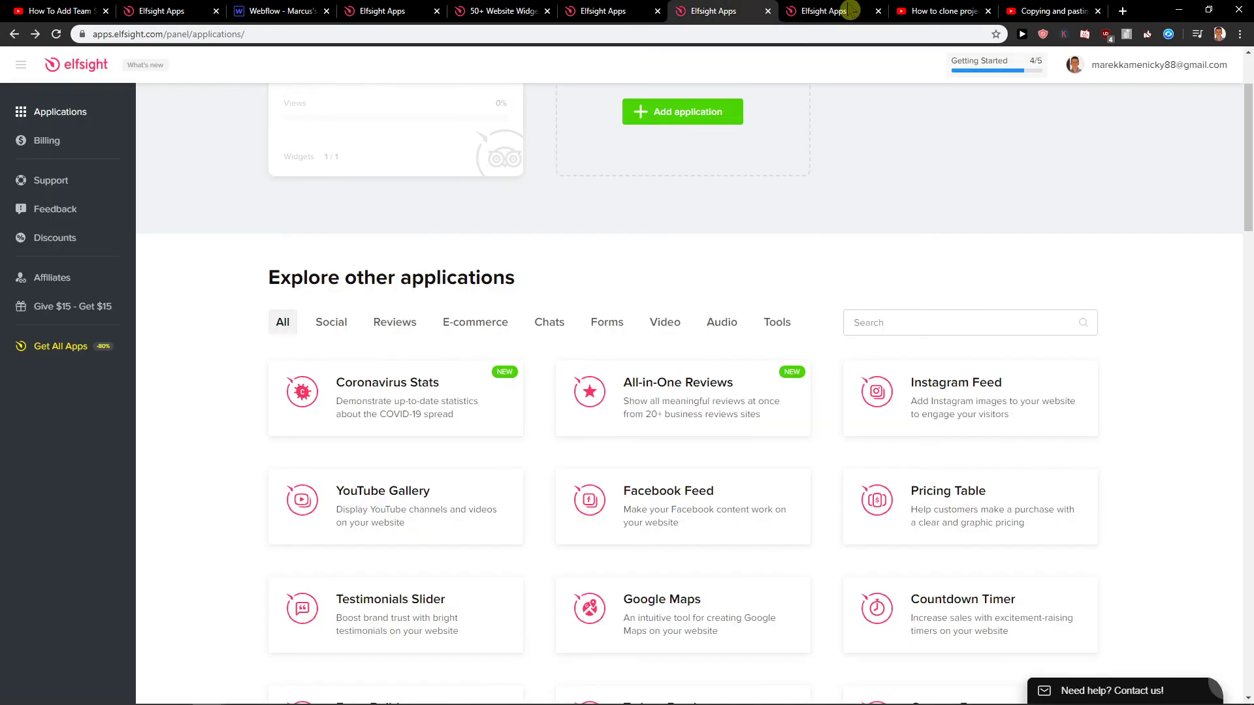
- View the All Apps Pack pricing plans on the TripAdvisor plan selection page
left_click(832, 10)
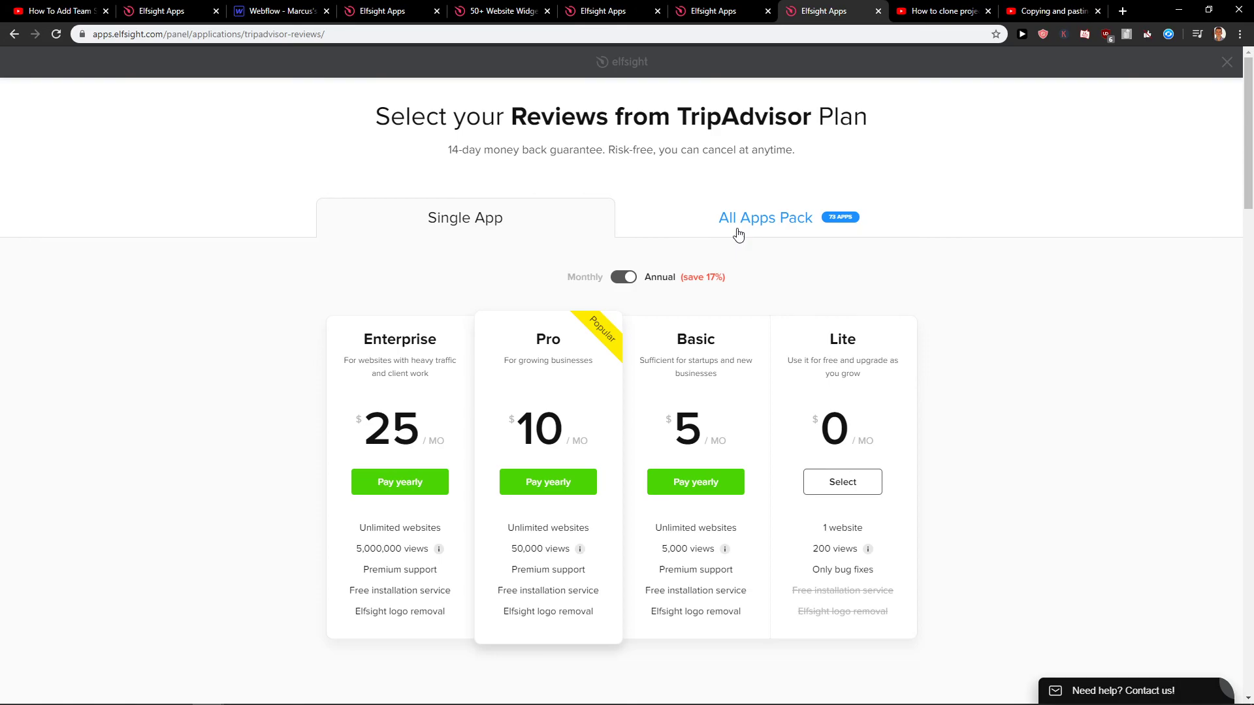
left_click(738, 235)
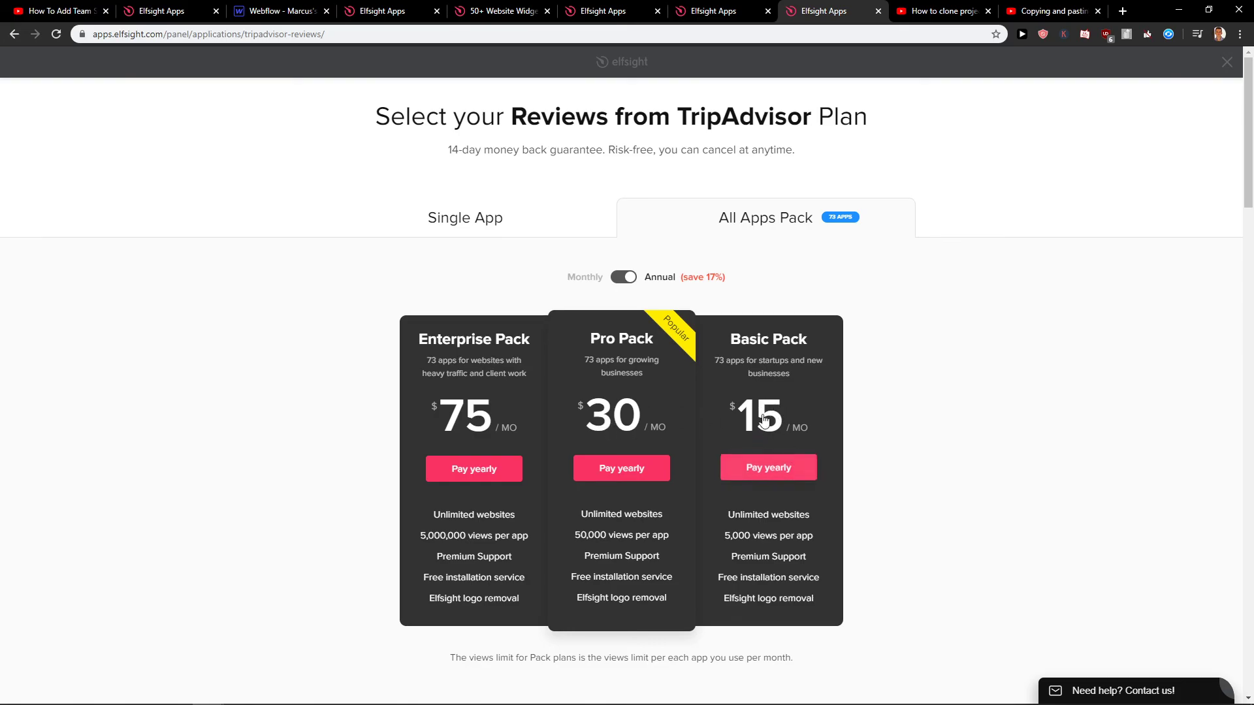
left_click(679, 506)
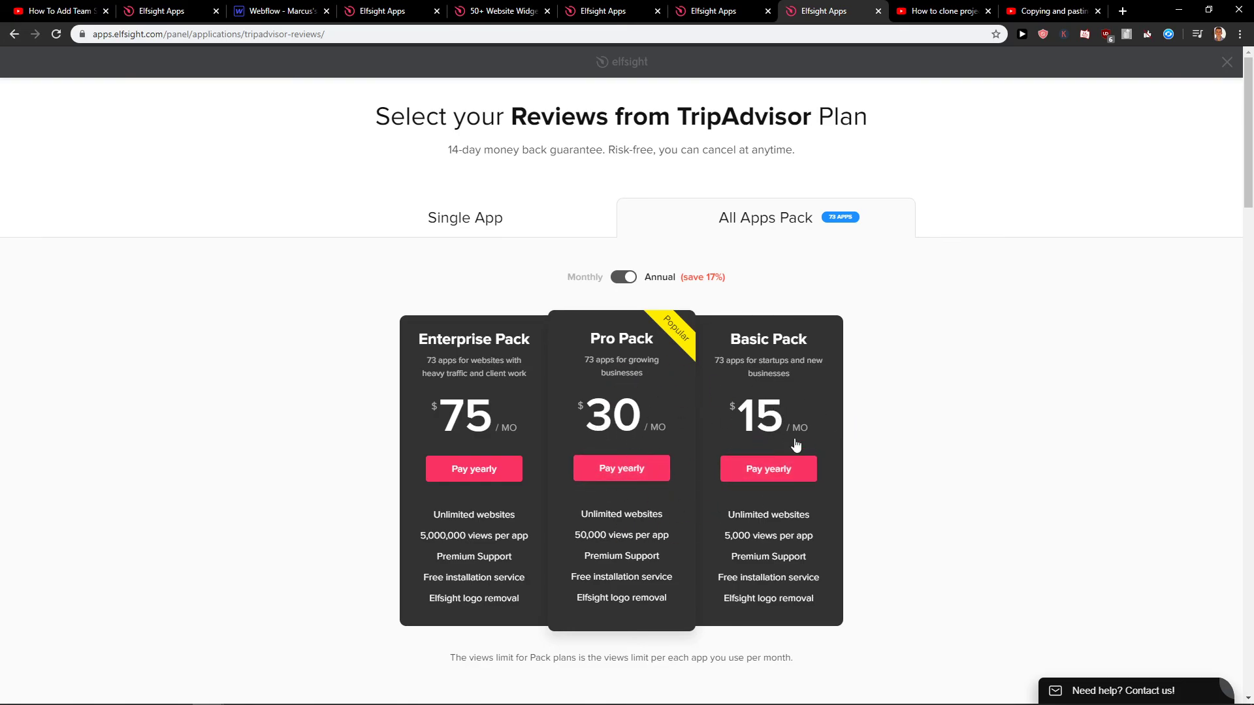
left_click(676, 504)
- Copy the chat widget's embed code from the Add the widget dialog, then head to Webflow
left_click(177, 11)
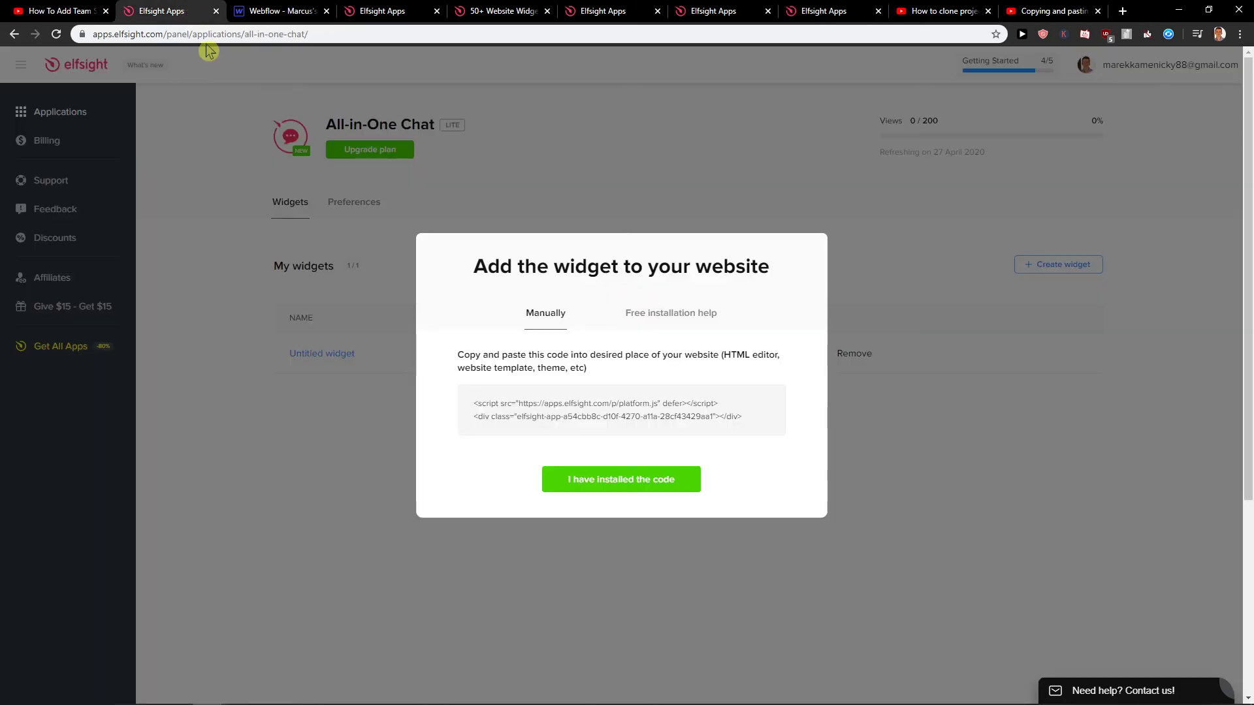
left_click_drag(472, 267, 793, 288)
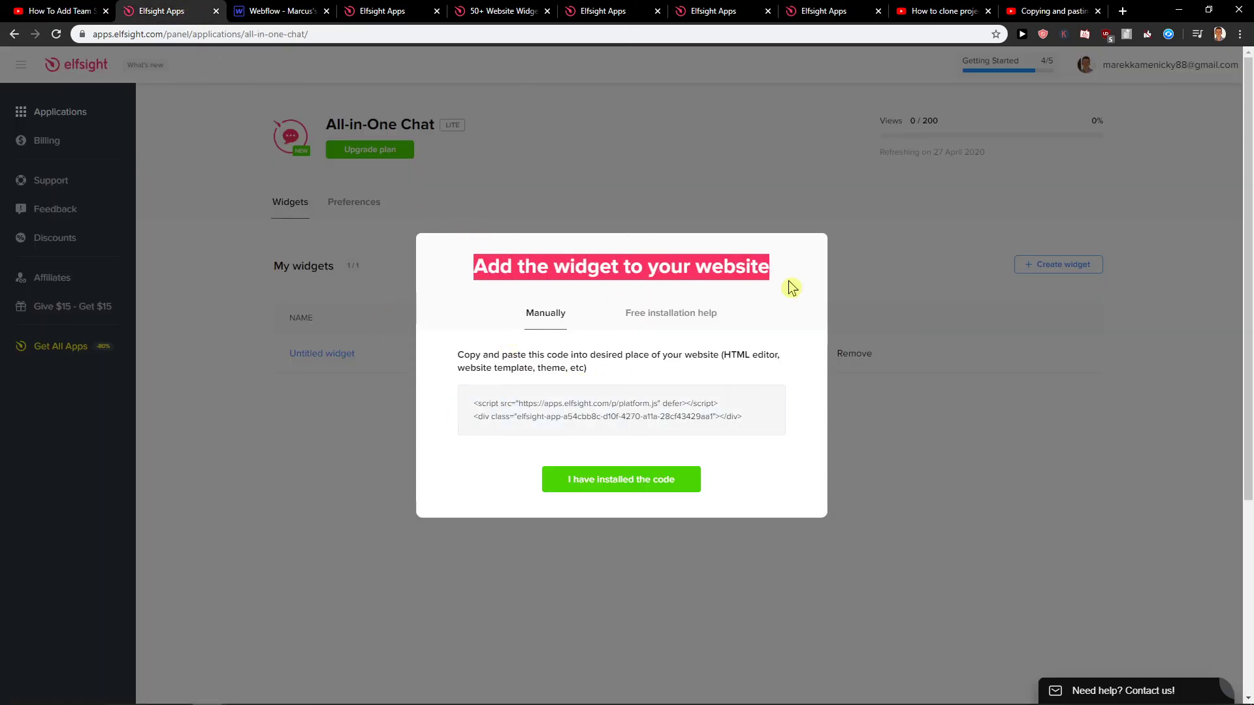
left_click(606, 417)
left_click(253, 11)
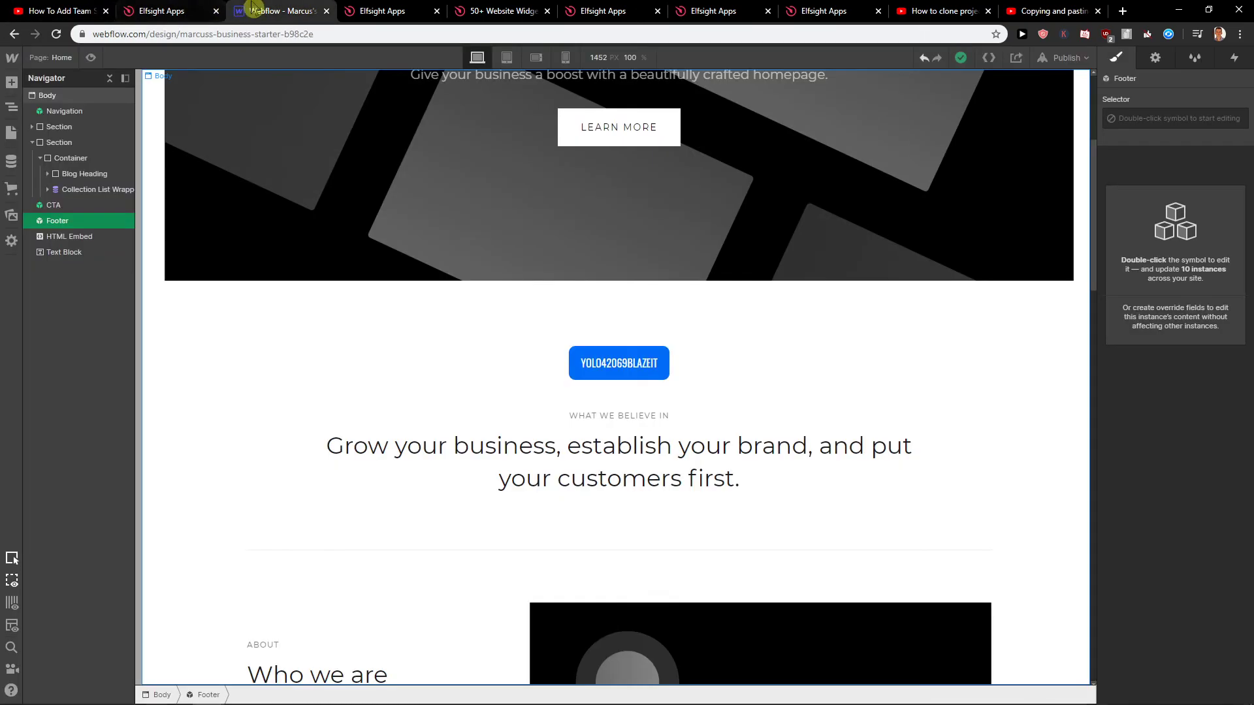
left_click(1123, 11)
type("webflow.com/dashboard?r=1")
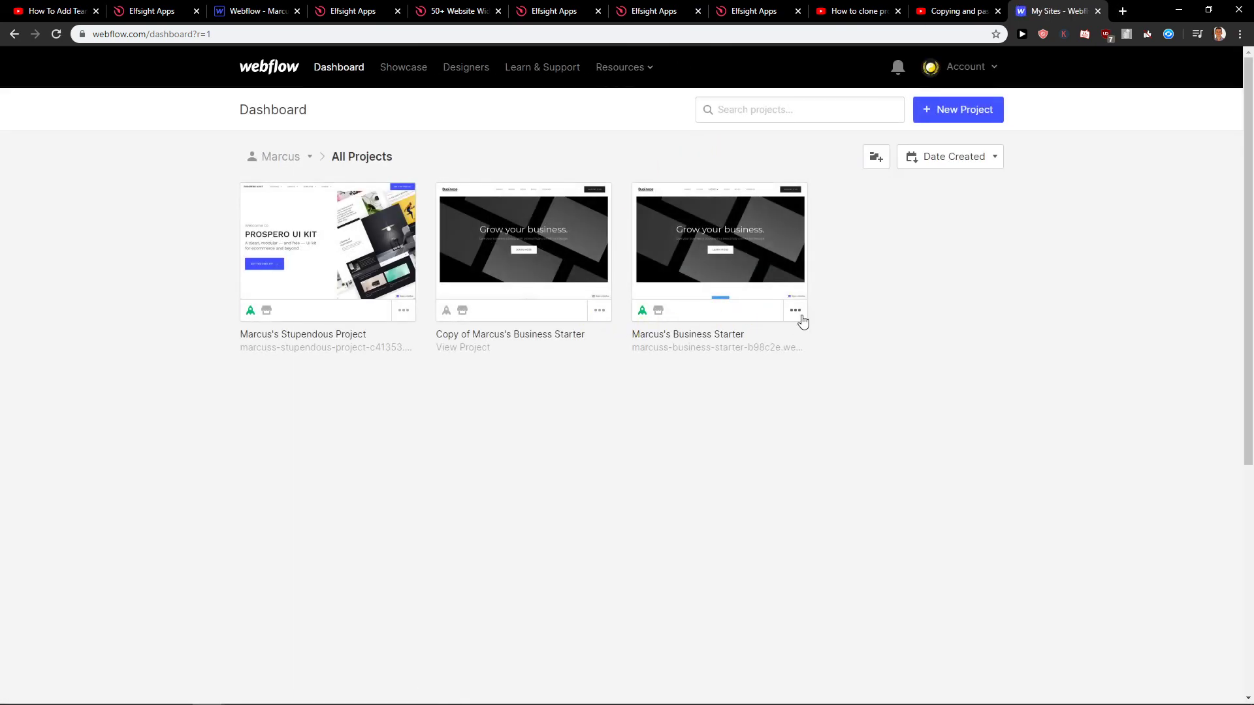
- Open the Custom Code settings of the Business Starter project
left_click(795, 312)
left_click(774, 309)
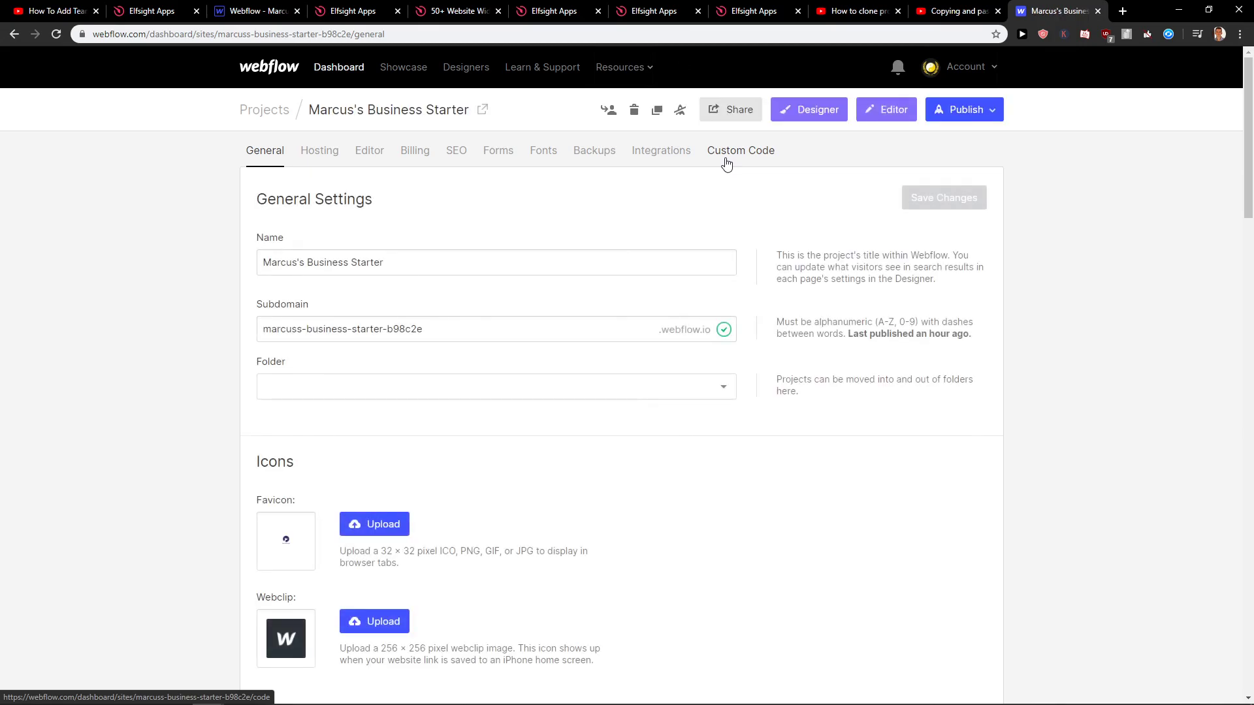
left_click(725, 157)
- Replace the head code with the Elfsight chat embed, save, and publish to webflow.io
left_click(429, 434)
key("ctrl+a")
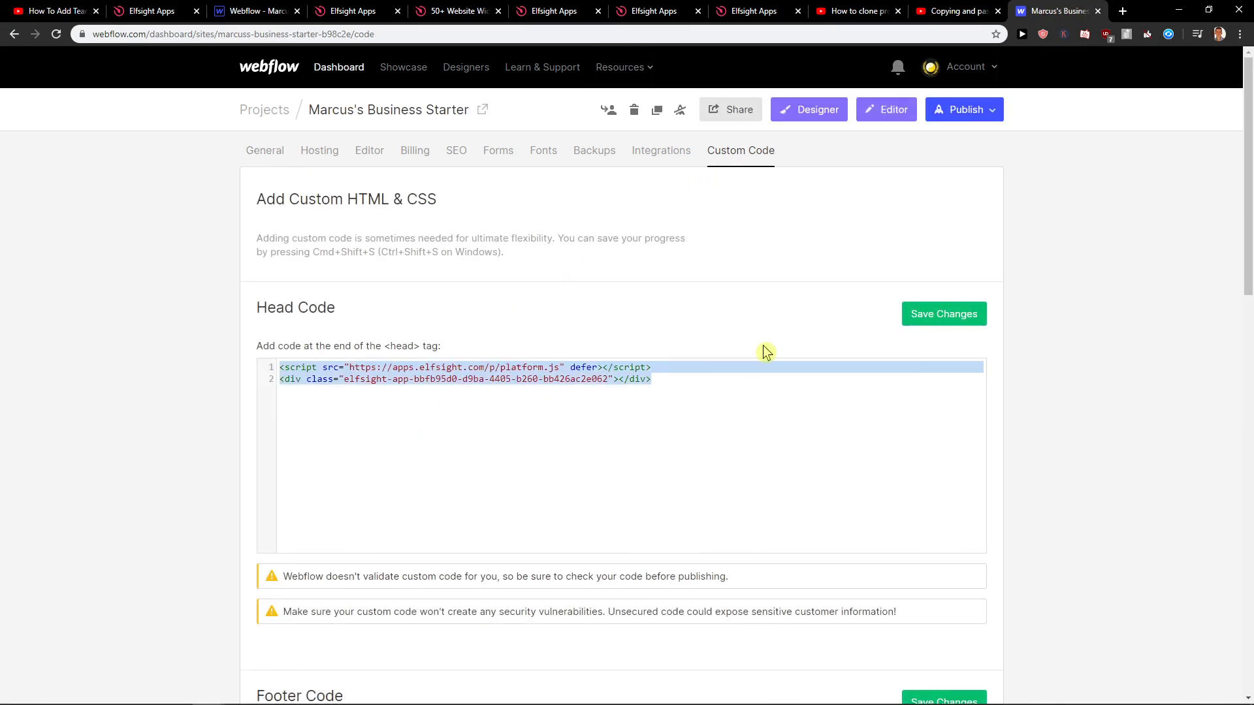
key("BackSpace")
type("<script src=\"https://apps.elfsight.com/p/platform.js\" defer></script> <div class=\"elfsight-app-a54cbb8c-d10f-4270-a11a-28cf43429aa1\"></div>")
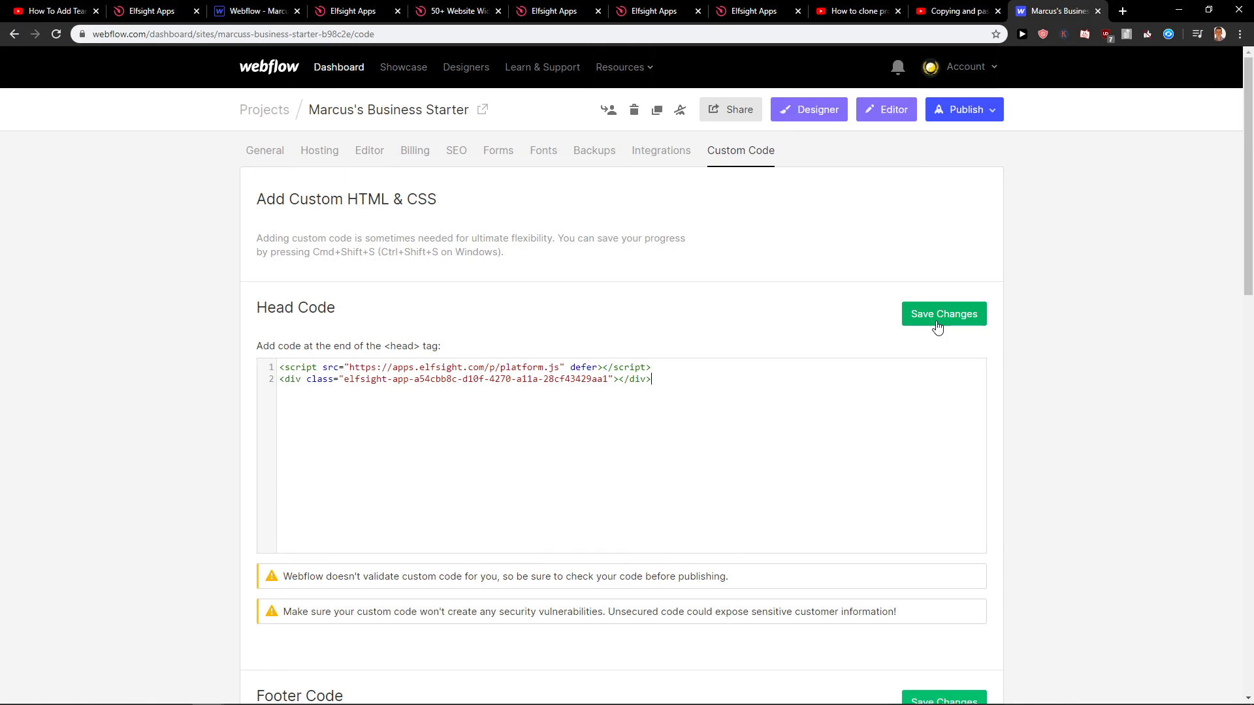
left_click(937, 317)
left_click(953, 109)
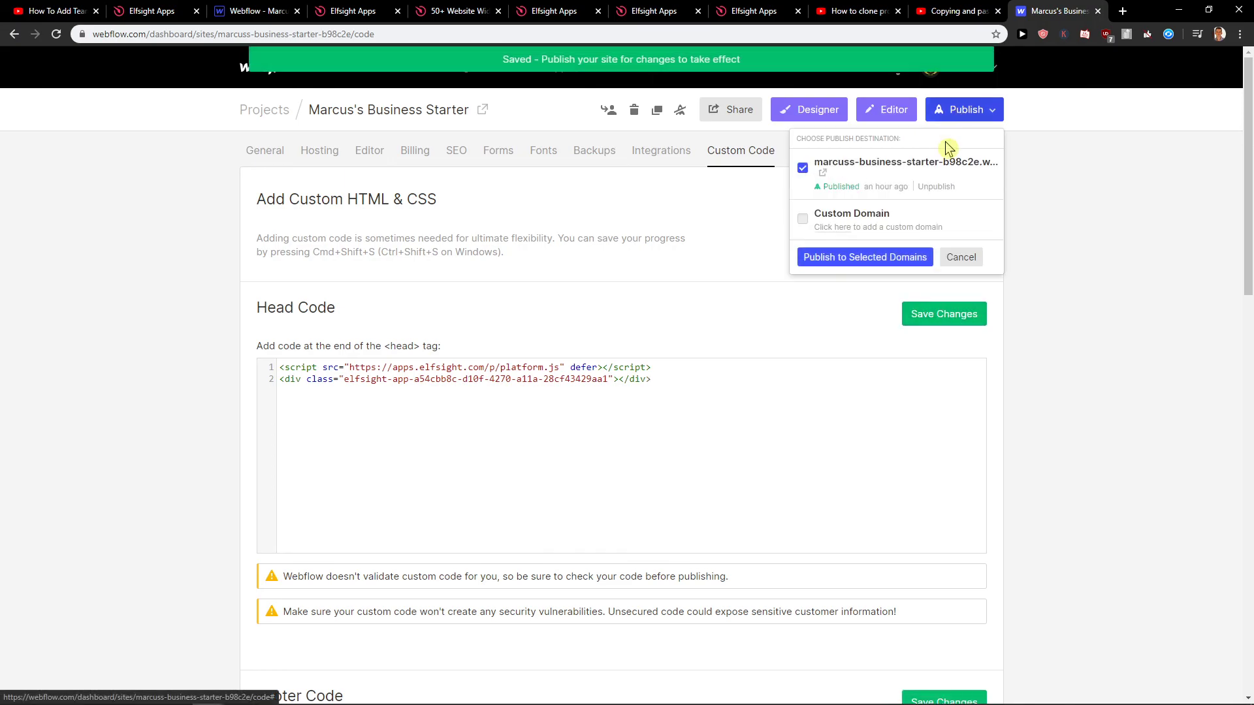
left_click(887, 259)
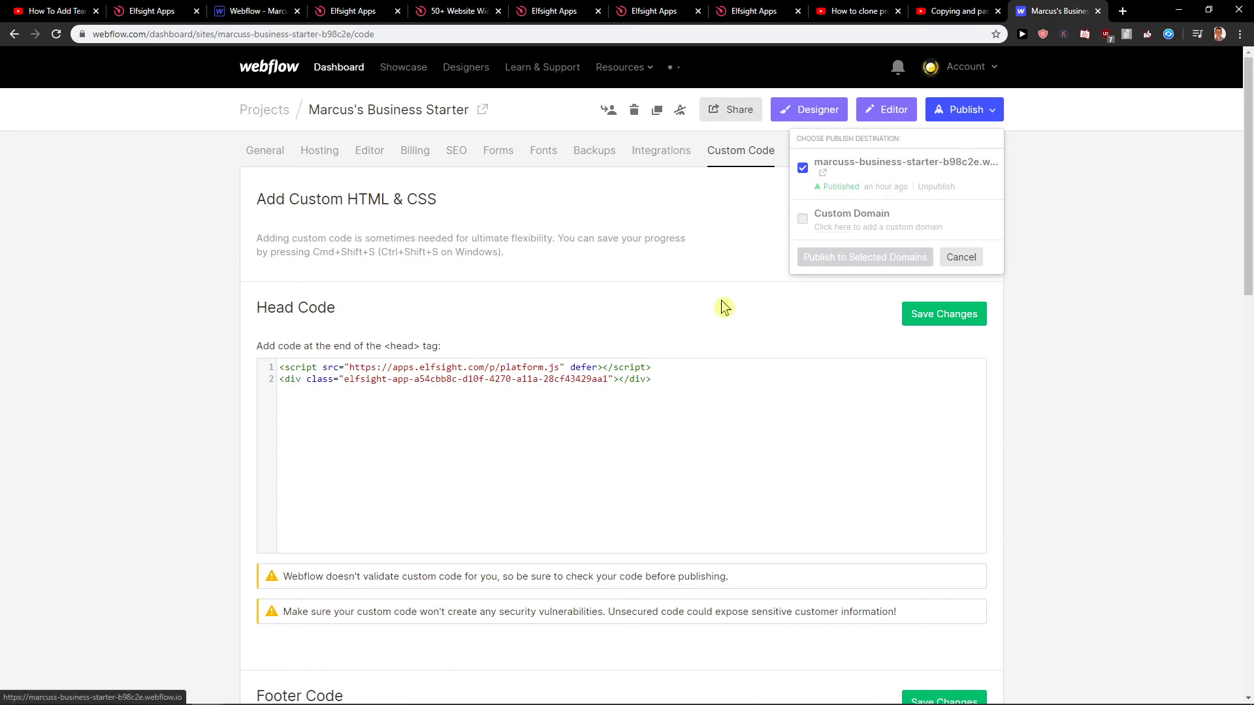
scroll(722, 323, "down", 1)
scroll(725, 328, "up", 1)
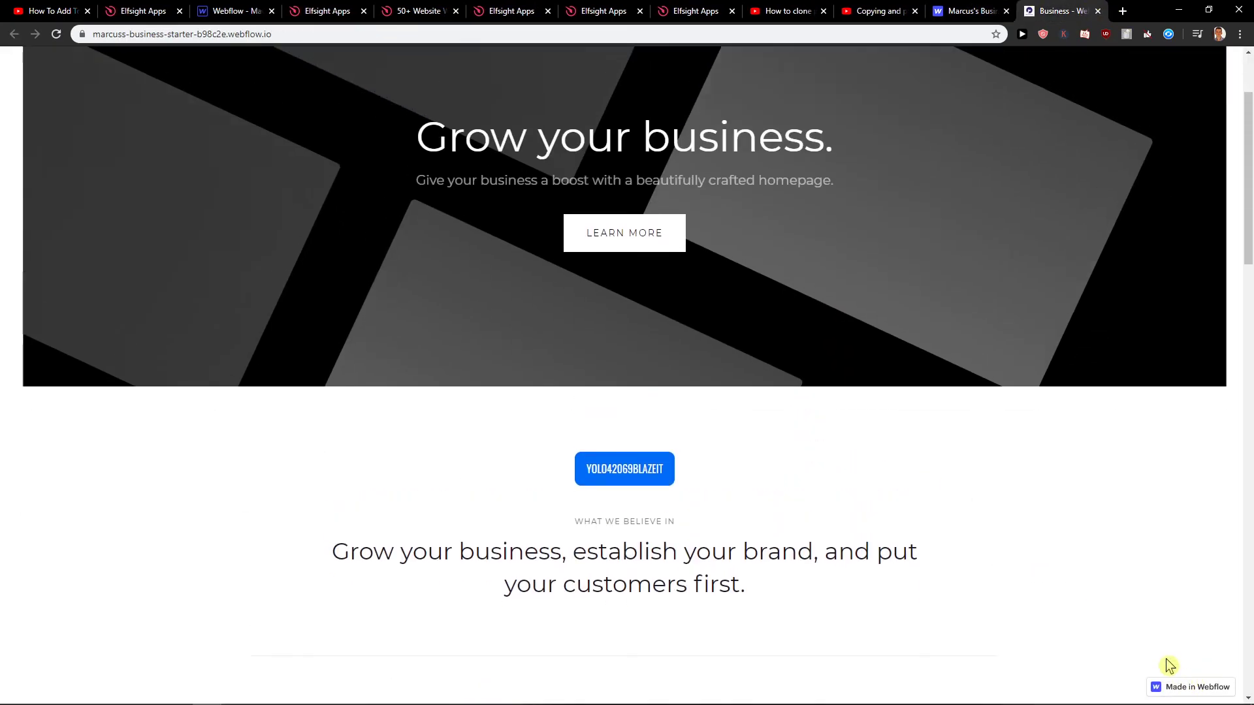
scroll(1171, 664, "up", 1)
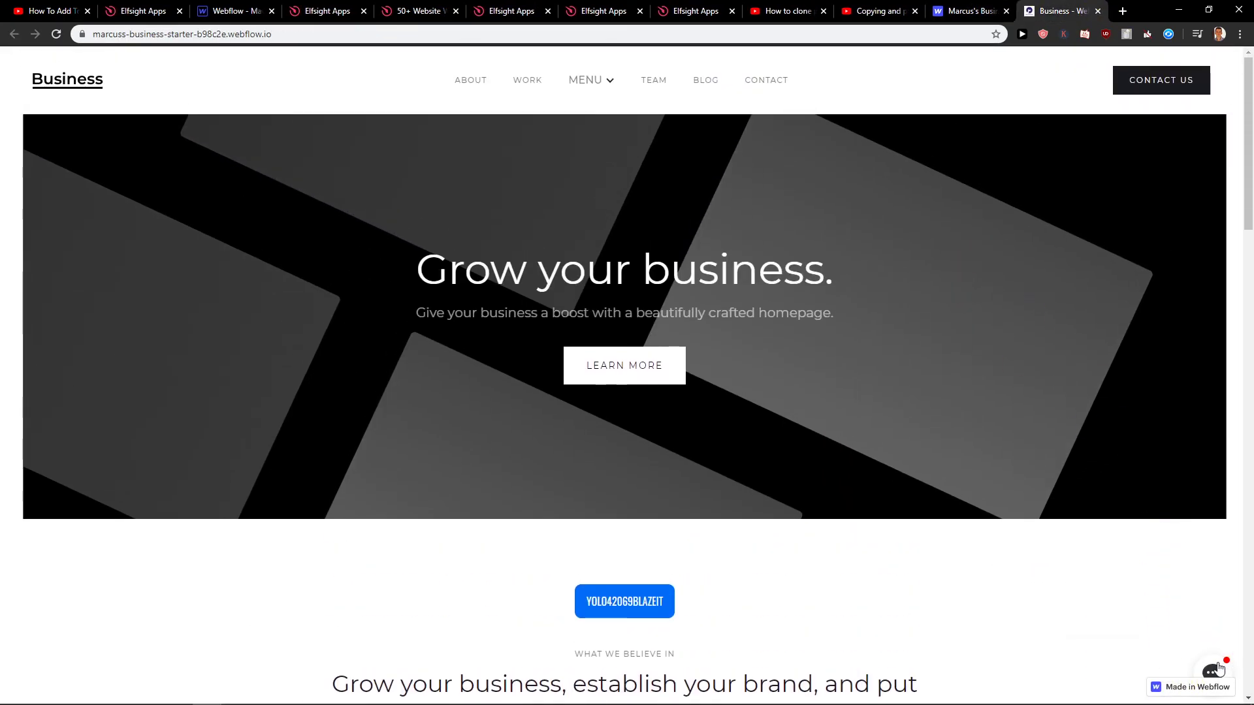
- Open the bottom-right chat bubble on the live site to see its greeting, then close it
left_click(1216, 671)
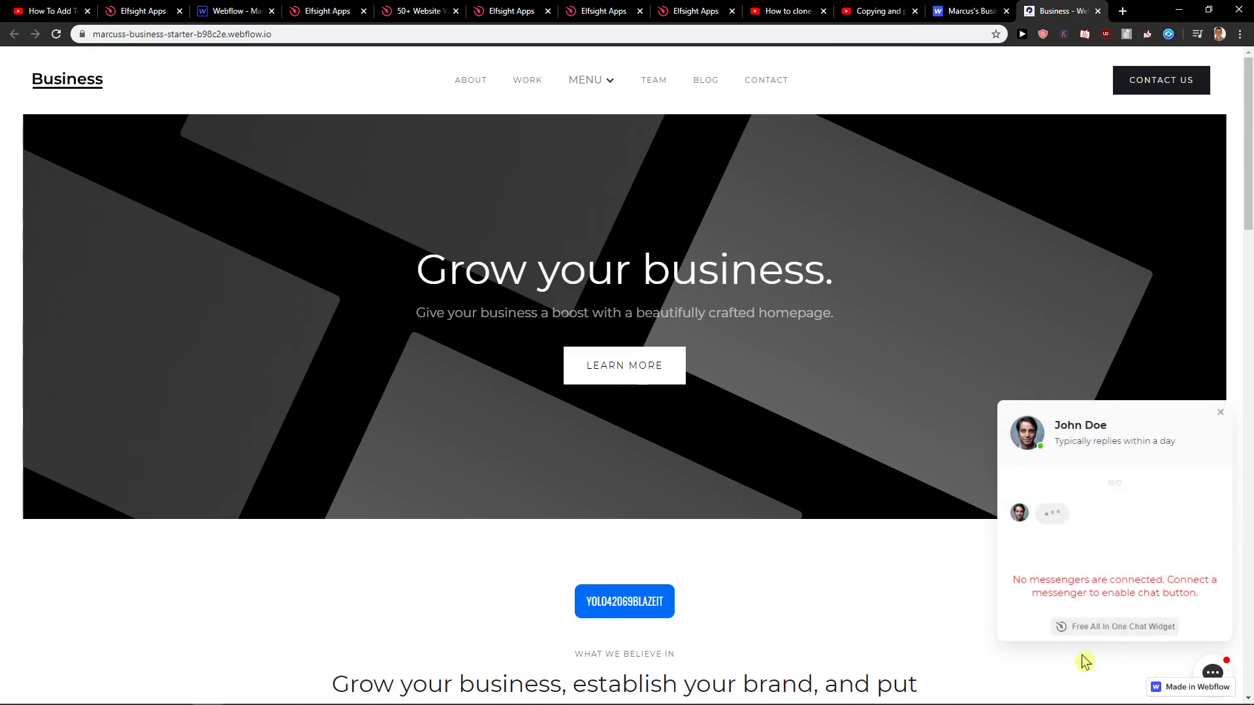
left_click(1212, 672)
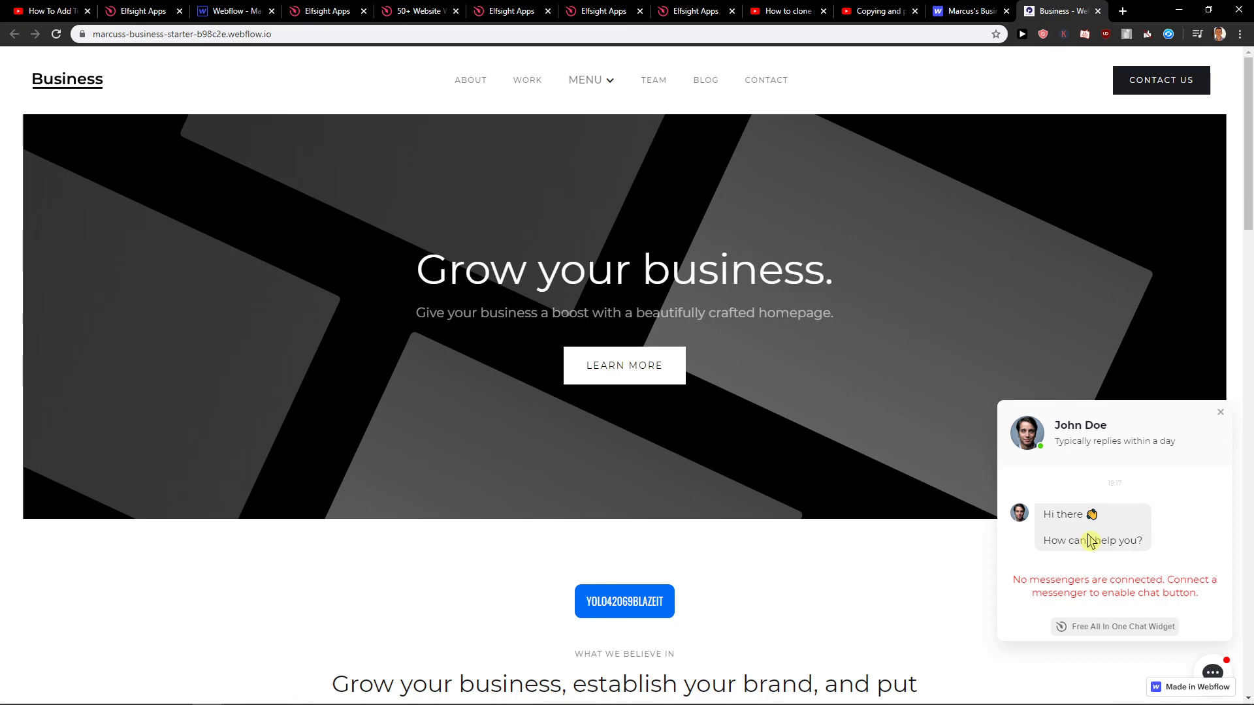
- Cycle through the open Elfsight tabs and return to the TripAdvisor All Apps Pack plans
left_click(403, 11)
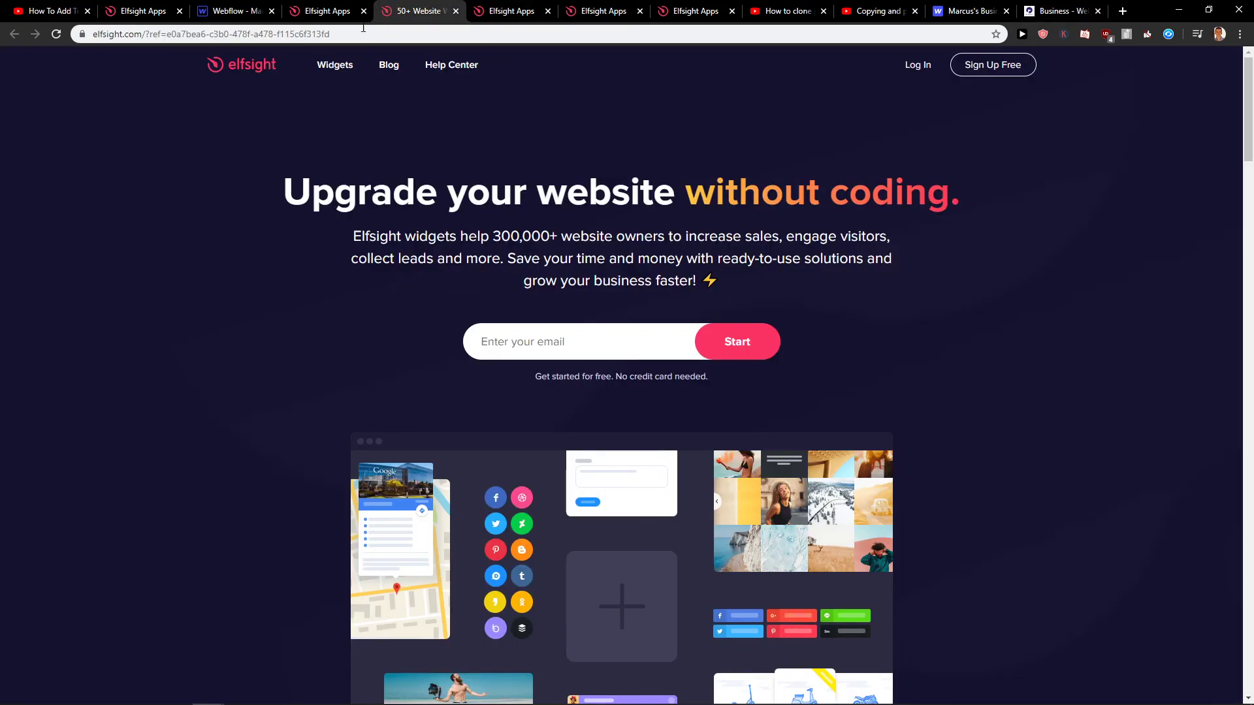
left_click(325, 11)
scroll(316, 301, "down", 4)
scroll(233, 330, "down", 3)
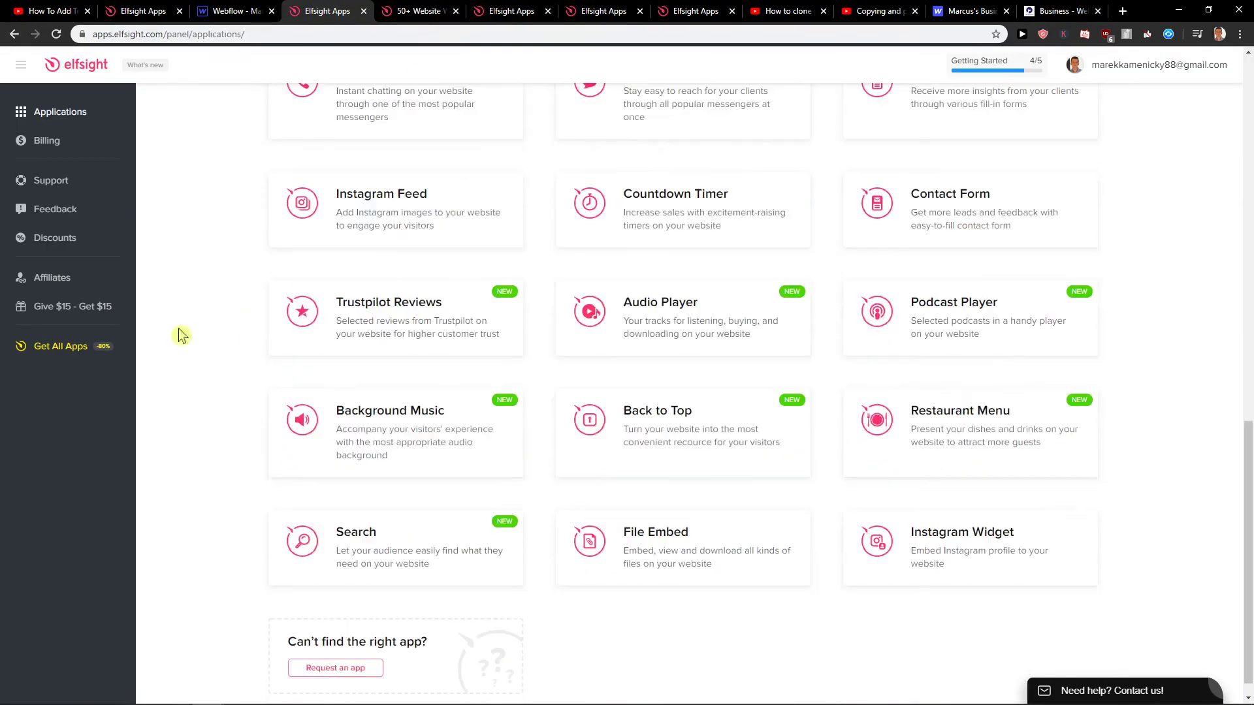
left_click(511, 11)
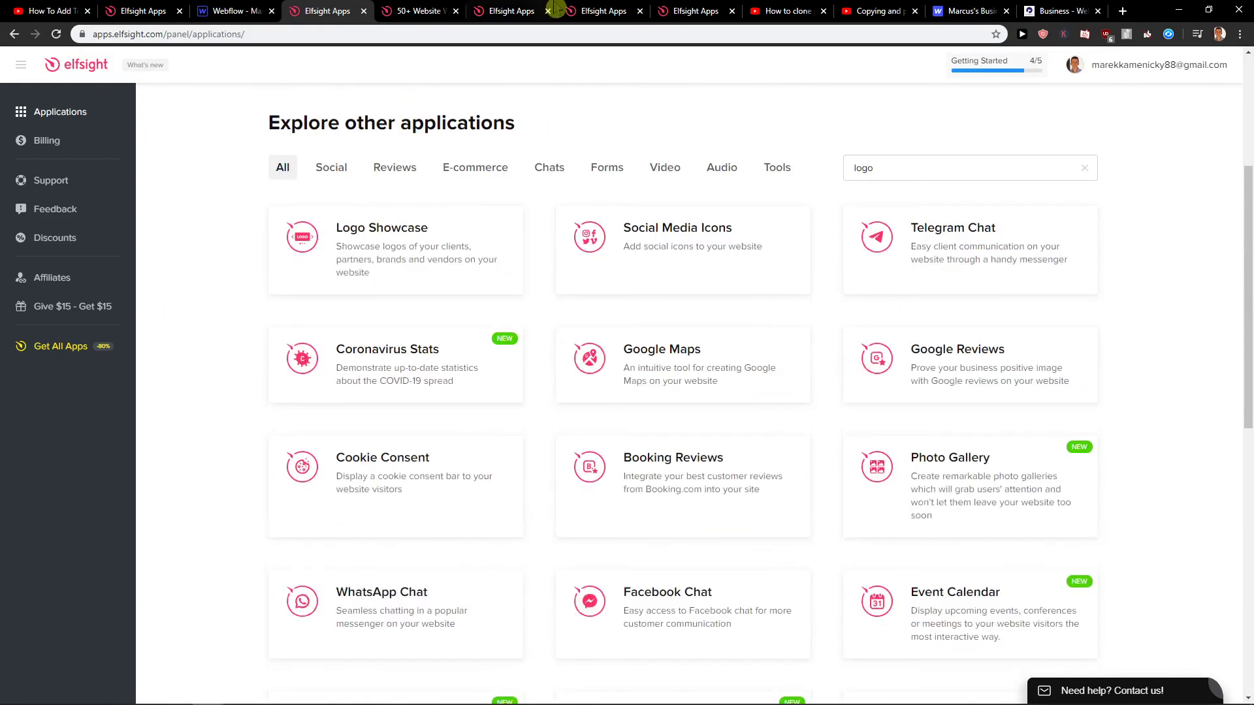
left_click(560, 11)
scroll(642, 91, "up", 1)
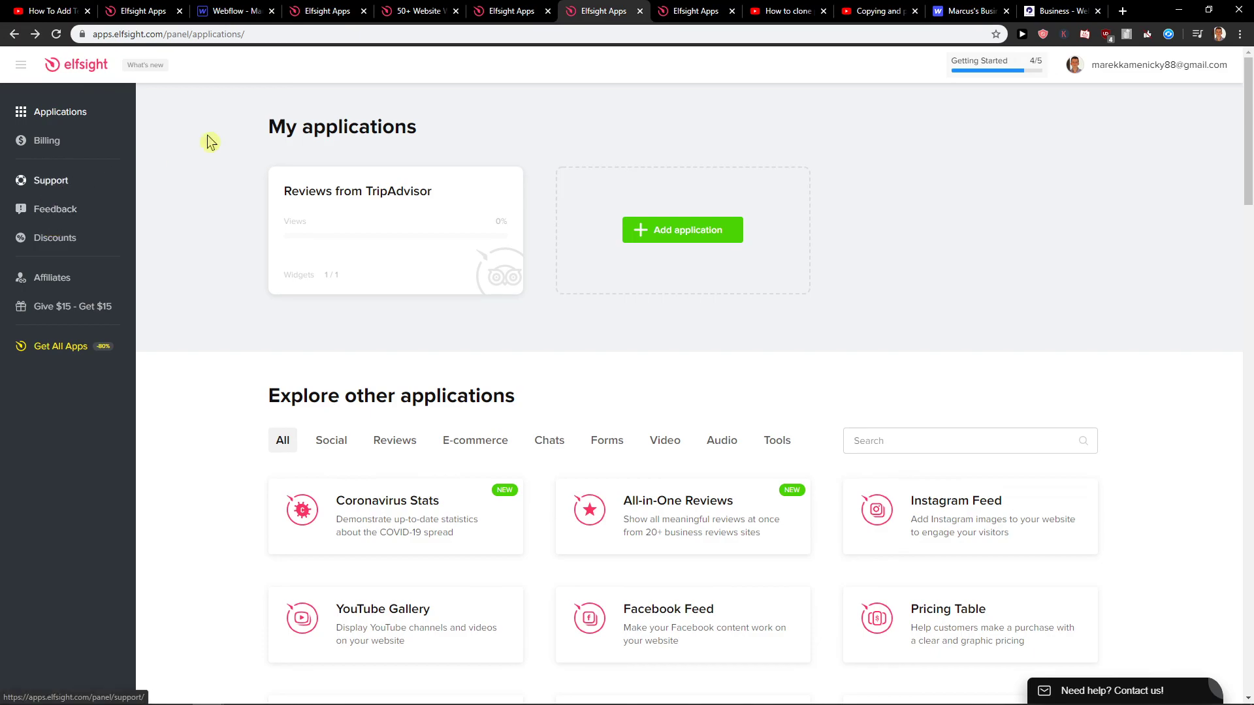
left_click(706, 11)
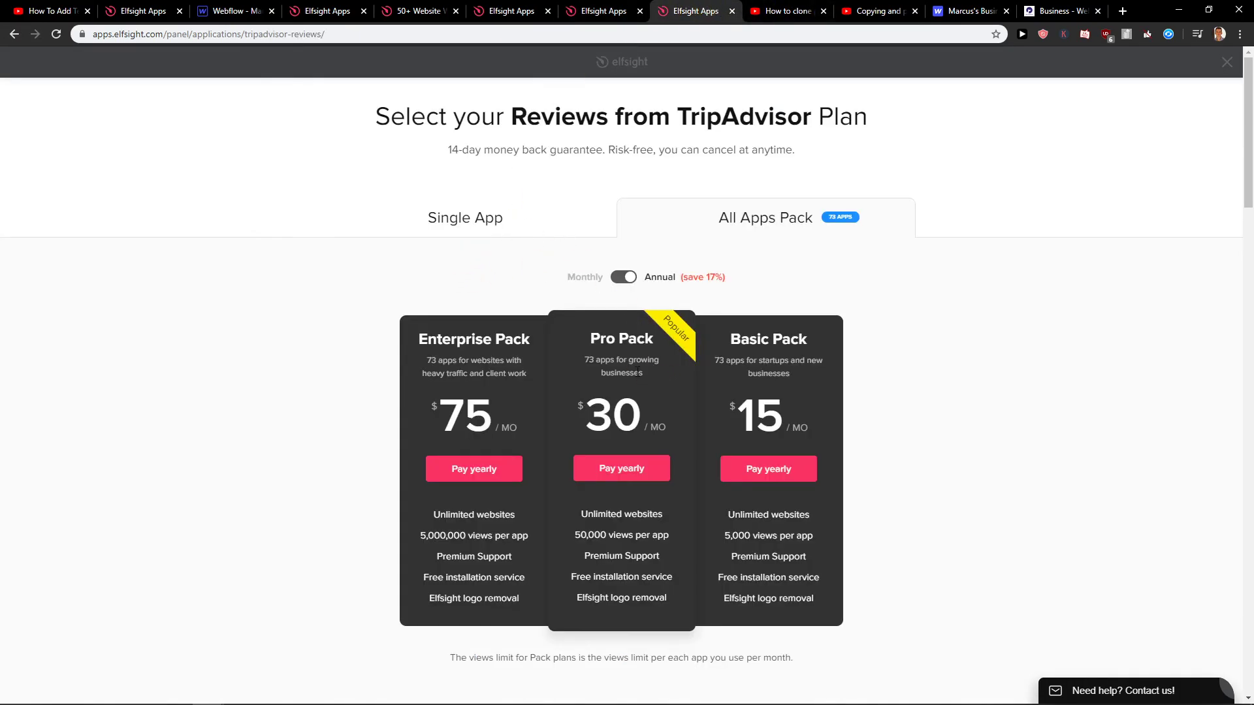